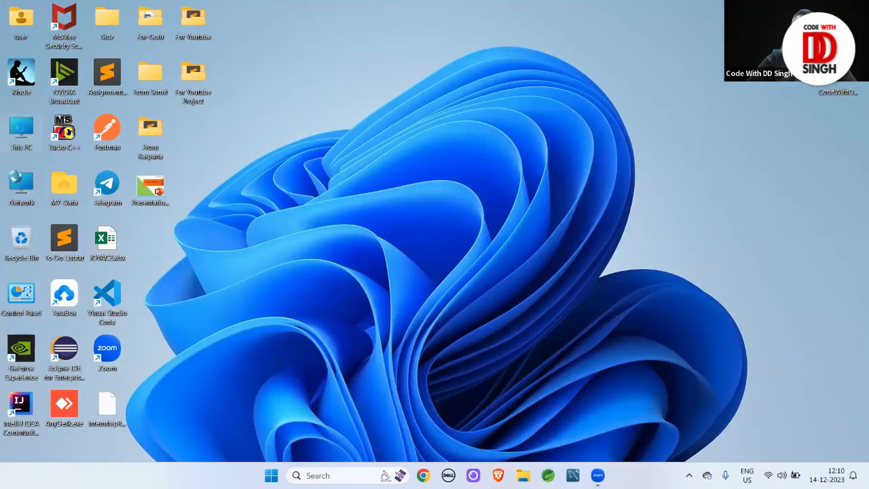
# Browse from This PC into the C:\Program Files\Java folder
pyautogui.press('super+e')
pyautogui.doubleClick(353, 112)
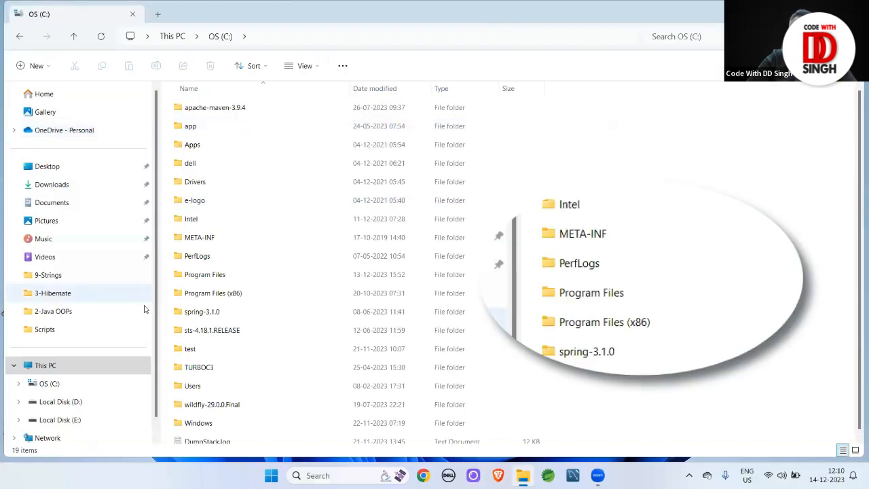
pyautogui.doubleClick(204, 274)
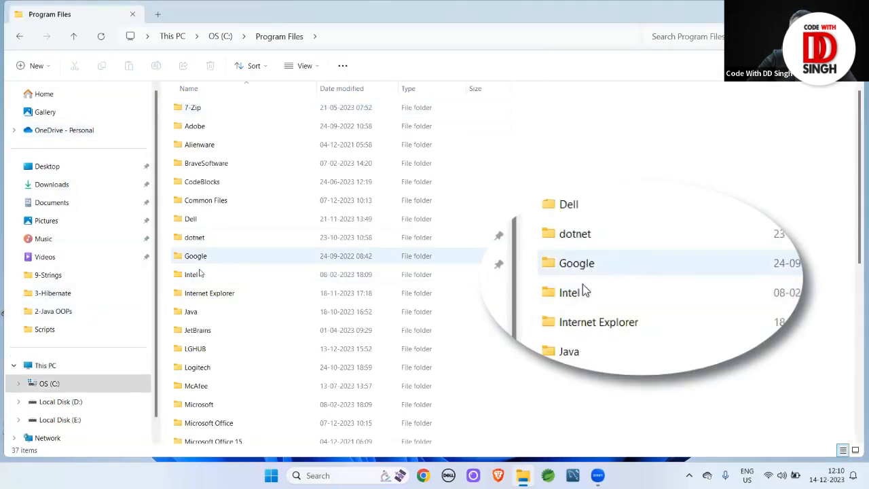
pyautogui.doubleClick(192, 313)
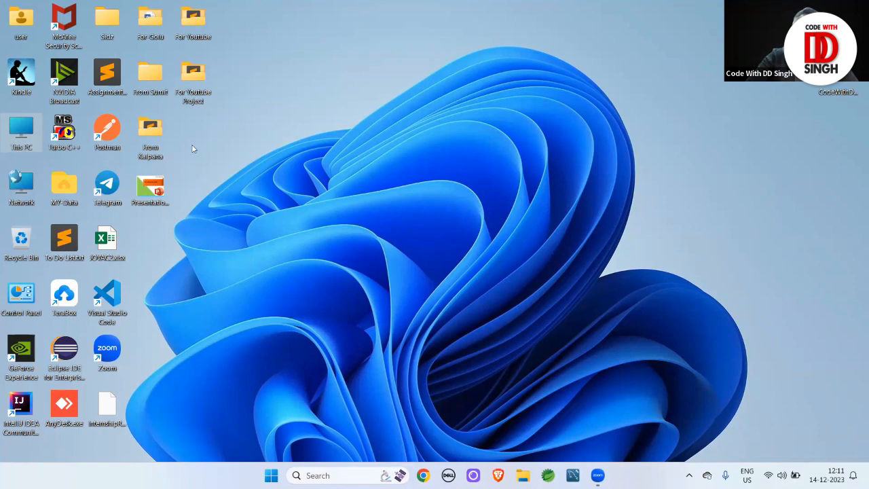
# Navigate again to C:\Program Files\Java\jdk-17\bin and copy that folder path
pyautogui.doubleClick(22, 127)
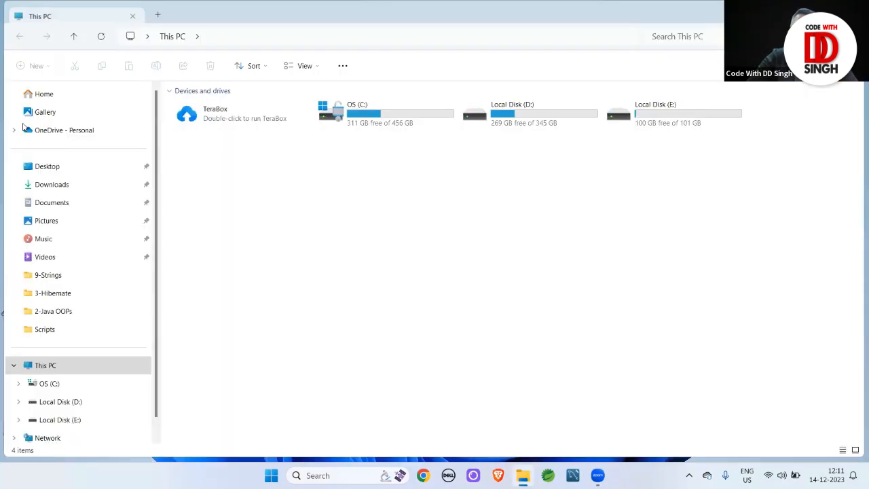
pyautogui.doubleClick(380, 109)
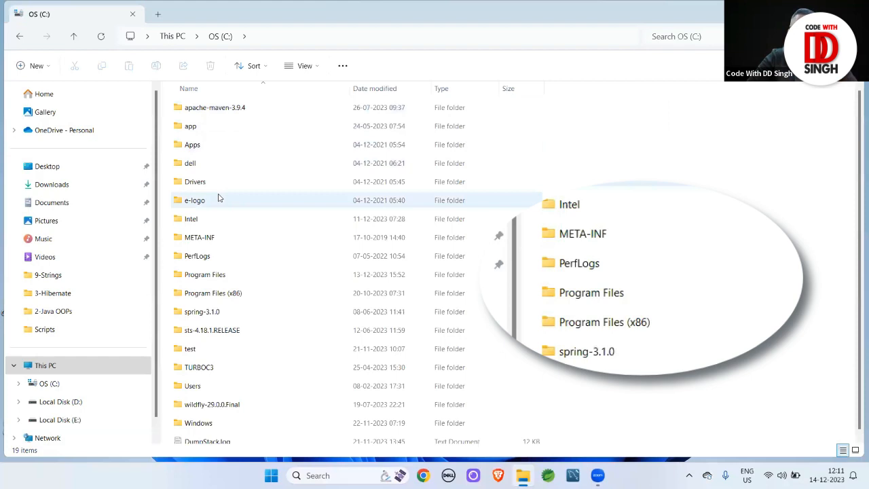
pyautogui.doubleClick(212, 275)
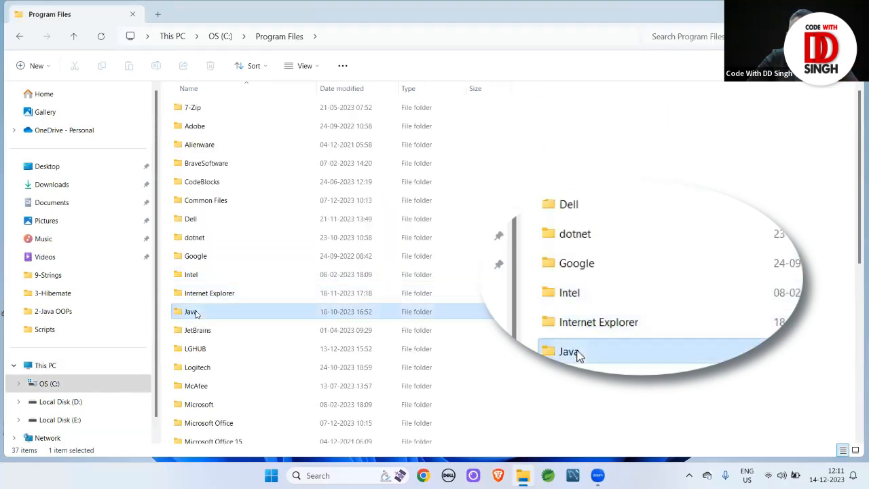
pyautogui.doubleClick(195, 313)
pyautogui.click(199, 109)
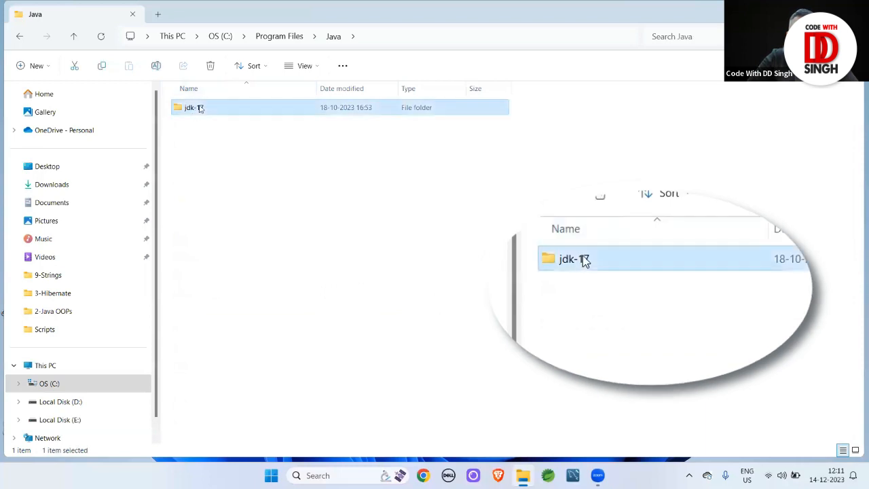
pyautogui.doubleClick(199, 108)
pyautogui.doubleClick(190, 111)
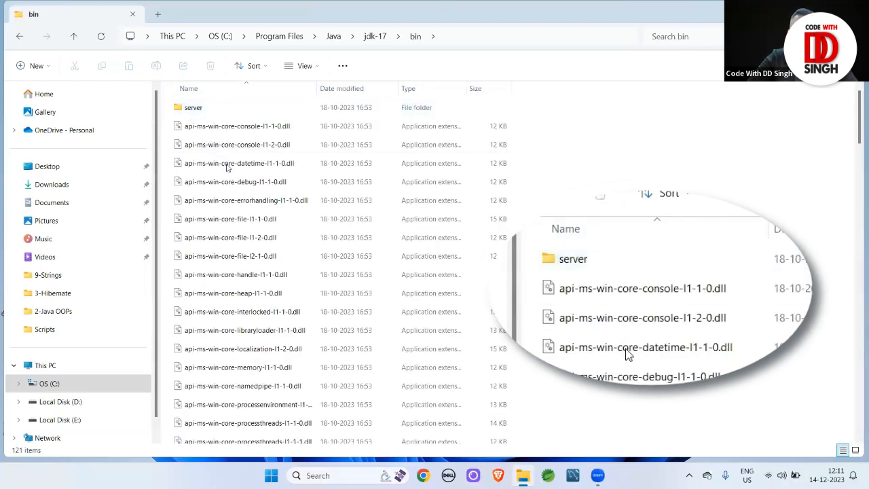
pyautogui.click(448, 39)
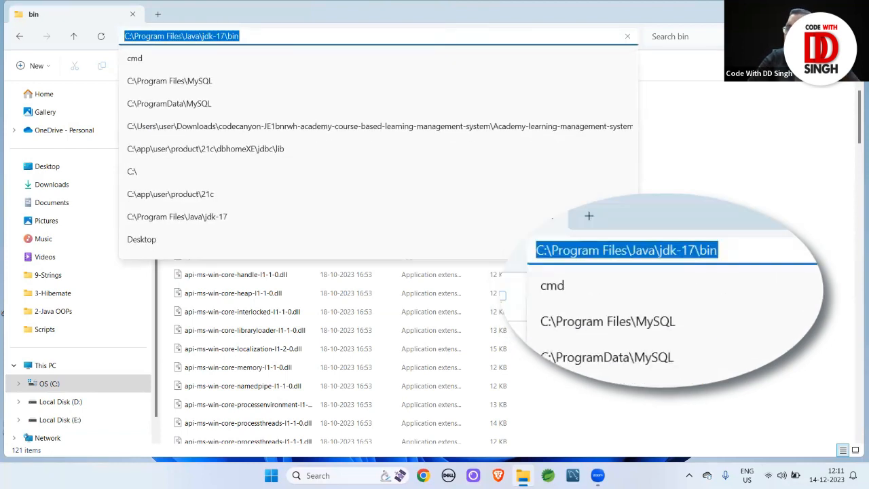
pyautogui.hotkey('ctrl', 'c')
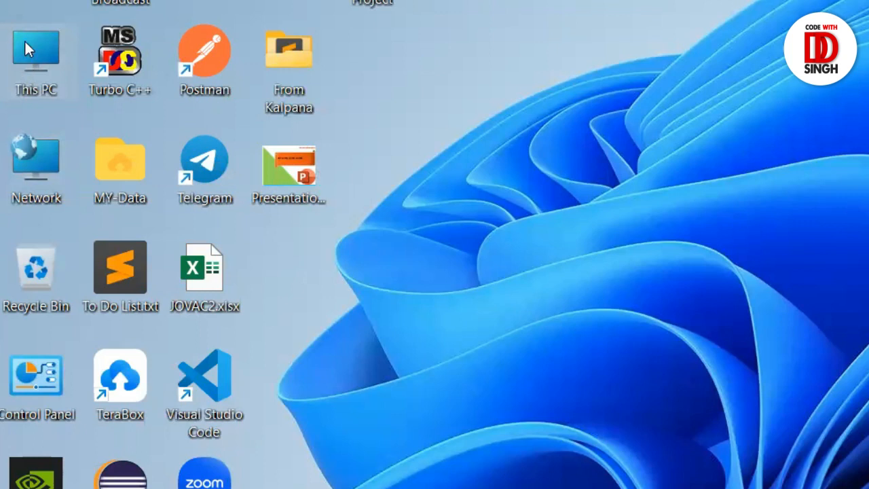
# From This PC's properties, reach Environment Variables and edit the user Path variable
pyautogui.rightClick(25, 41)
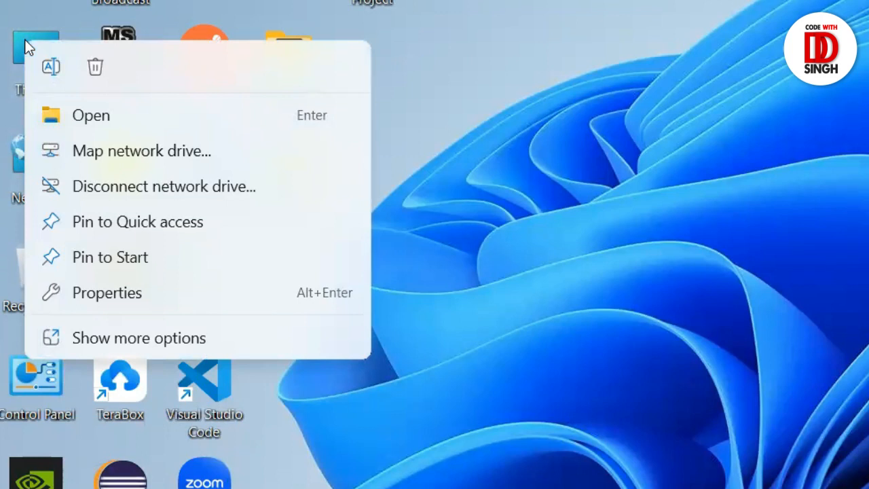
pyautogui.click(108, 293)
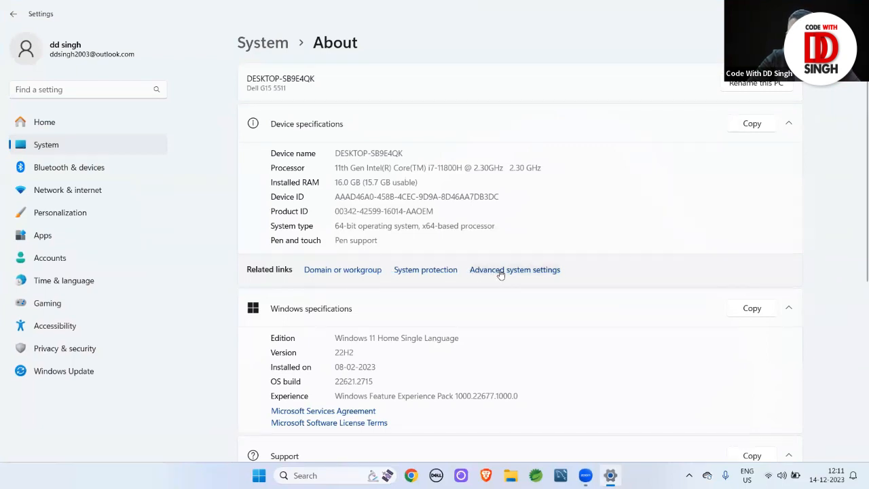
pyautogui.click(499, 271)
pyautogui.click(272, 292)
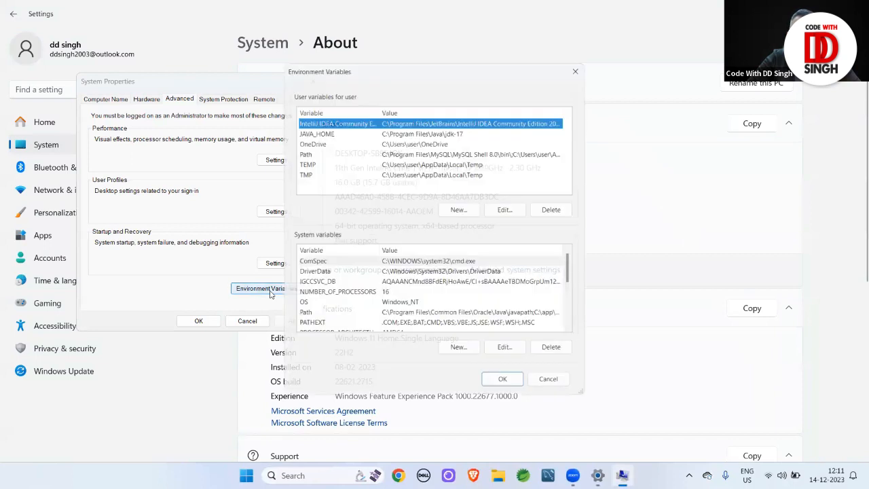
pyautogui.click(425, 150)
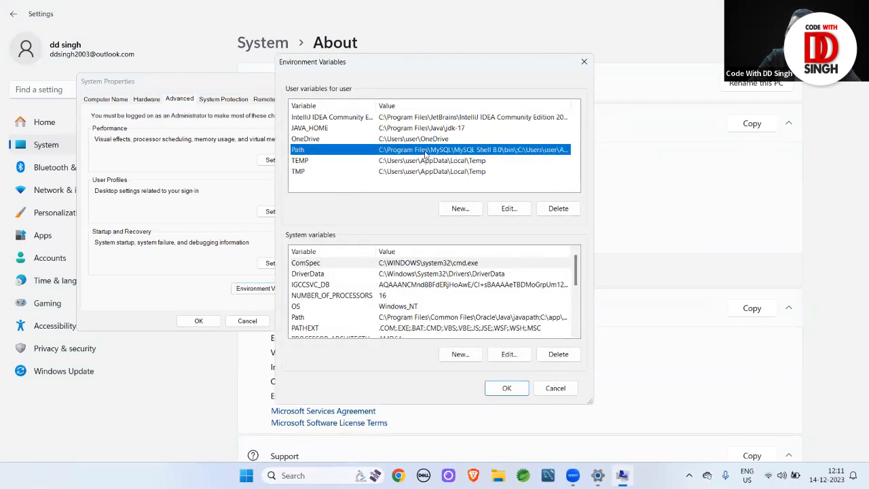
pyautogui.click(508, 209)
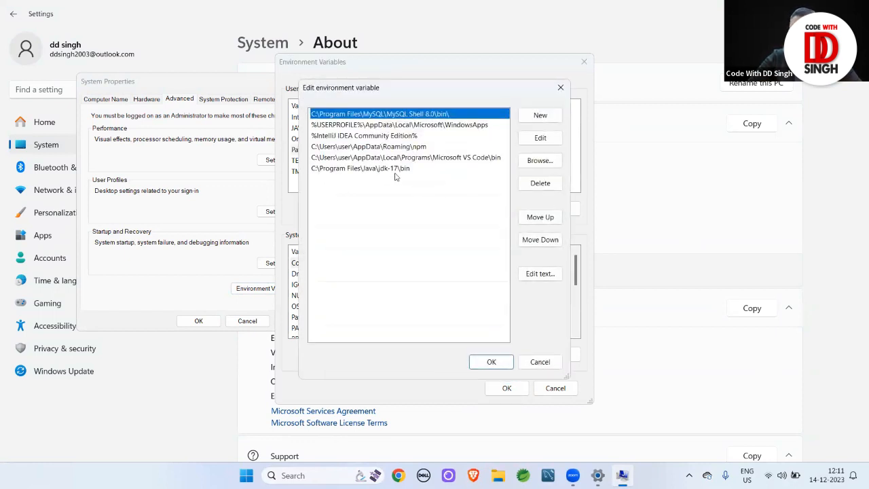
# Delete the old jdk-17 bin entry, re-add C:\Program Files\Java\jdk-17\bin, and save the Path
pyautogui.click(418, 169)
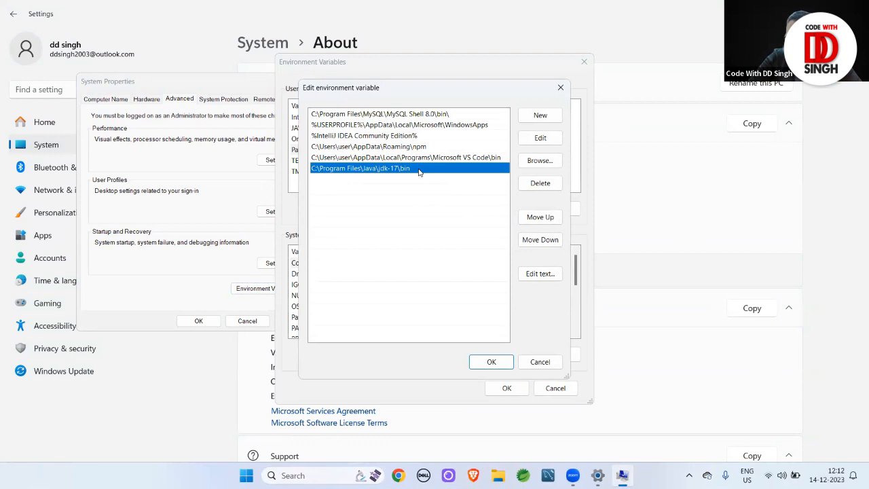
pyautogui.click(531, 186)
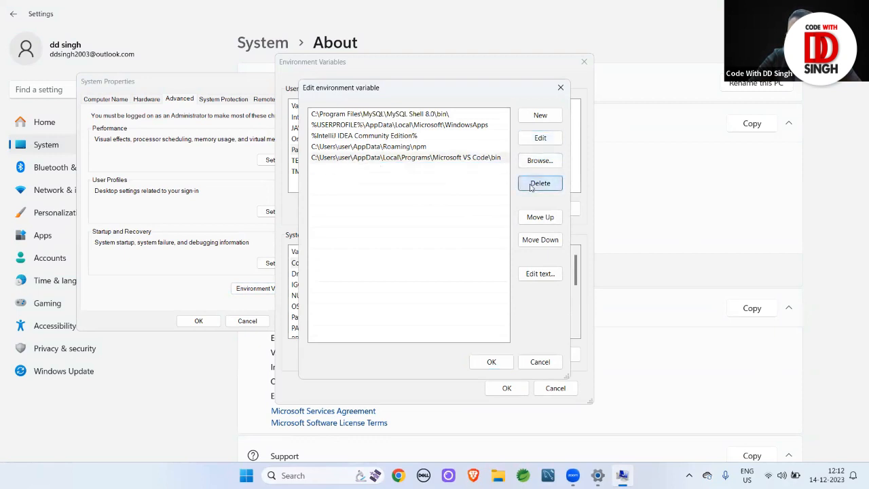
pyautogui.click(535, 119)
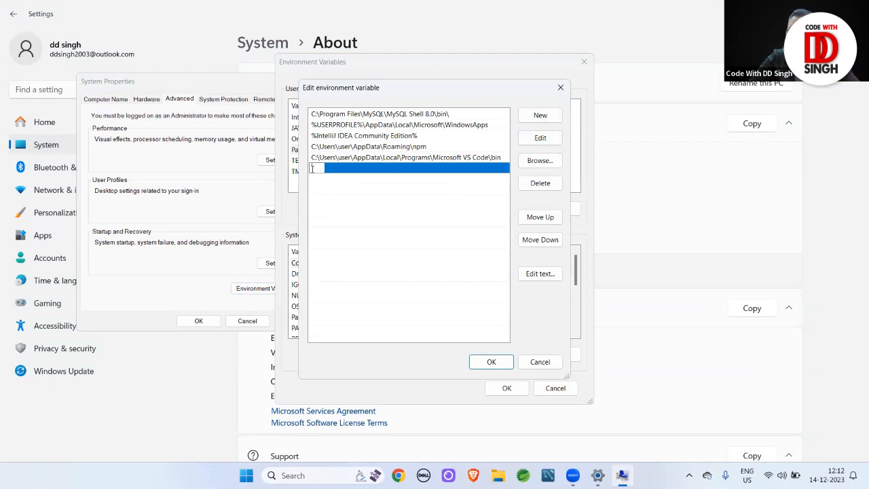
pyautogui.hotkey('ctrl', 'v')
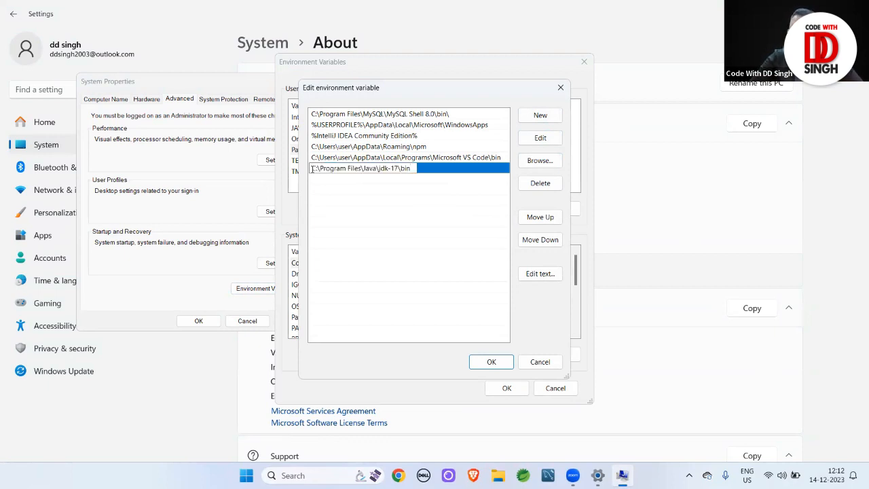
pyautogui.click(477, 364)
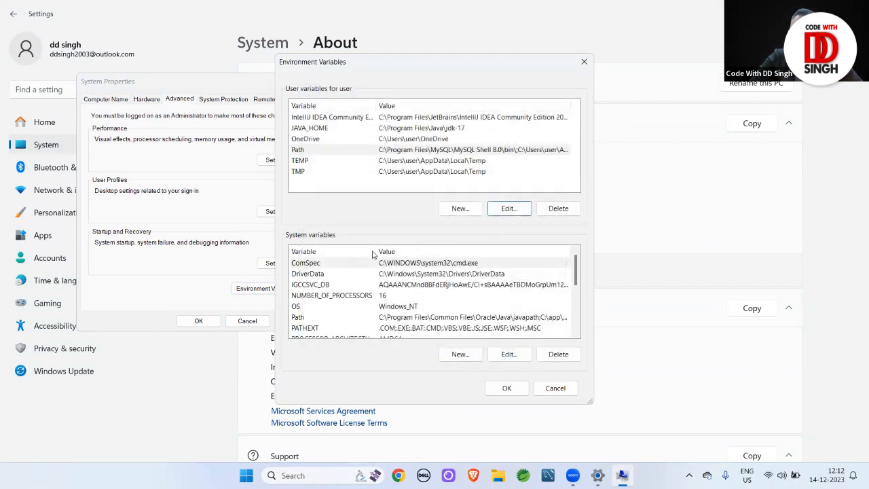
# Replace the old JAVA_HOME user variable with a new one set to C:\Program Files\Java\jdk-17
pyautogui.click(405, 129)
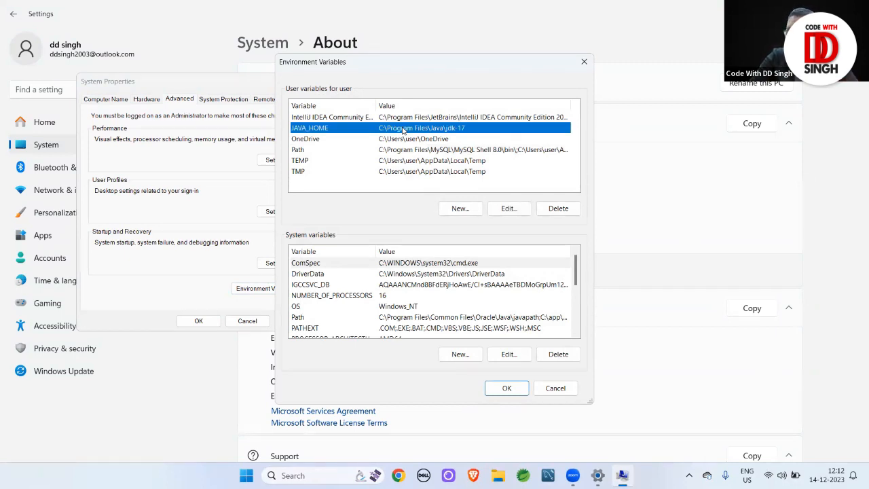
pyautogui.click(559, 211)
pyautogui.click(461, 209)
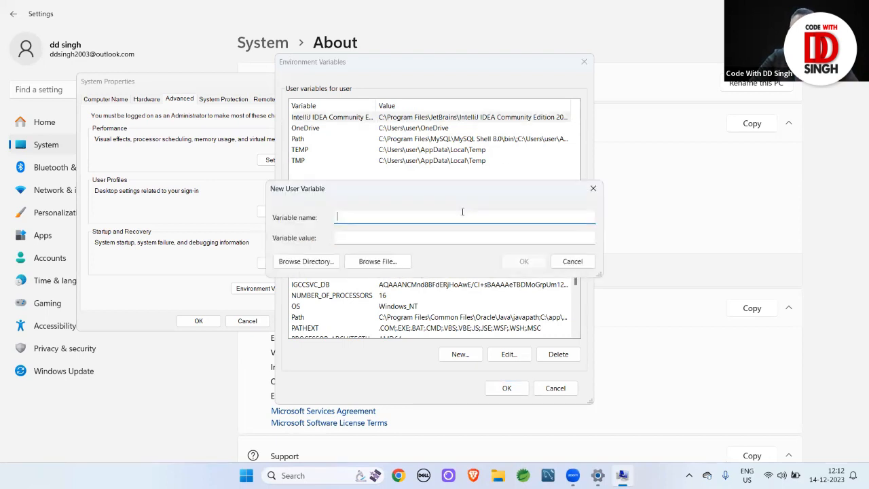
pyautogui.write('JAVA')
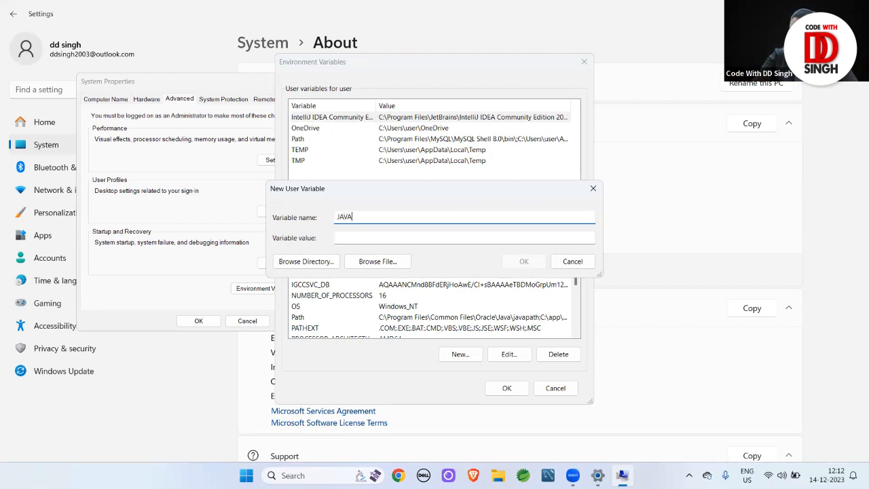
pyautogui.write('_HOME')
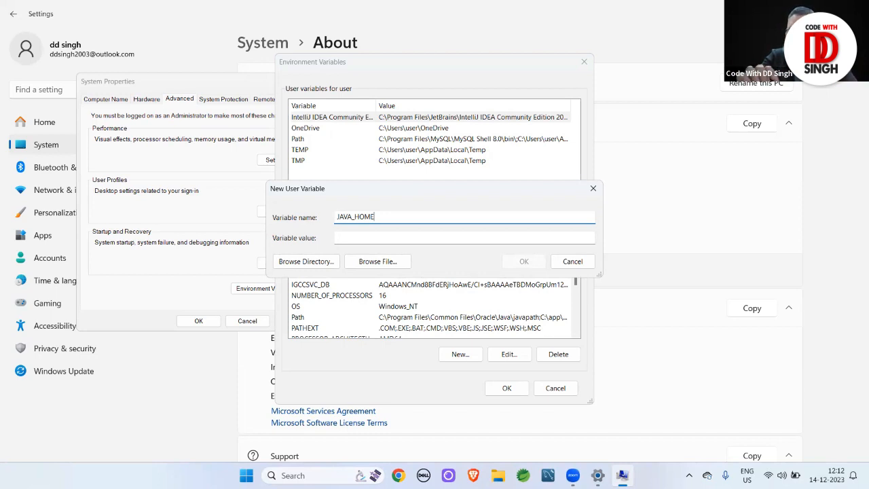
pyautogui.click(366, 237)
pyautogui.hotkey('ctrl', 'v')
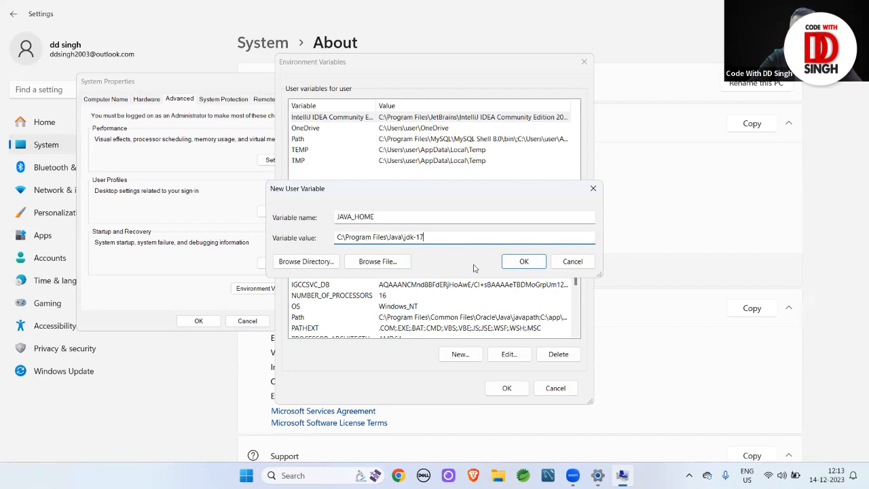
pyautogui.click(513, 264)
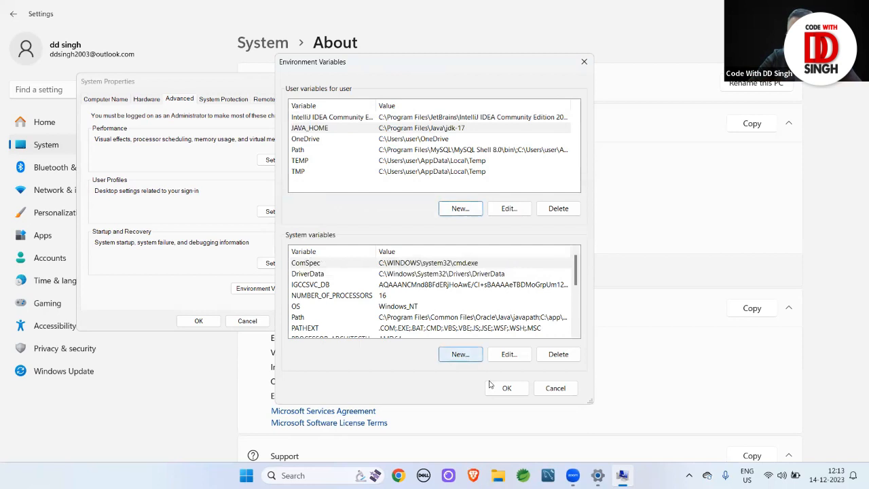
pyautogui.click(502, 390)
# Close System Properties and Settings, then launch Chrome with the usual profile
pyautogui.click(199, 322)
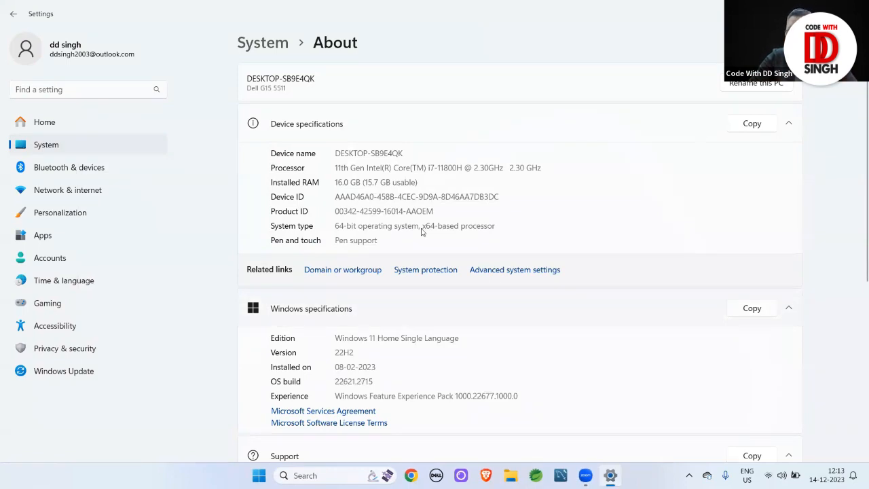
pyautogui.hotkey('alt', 'F4')
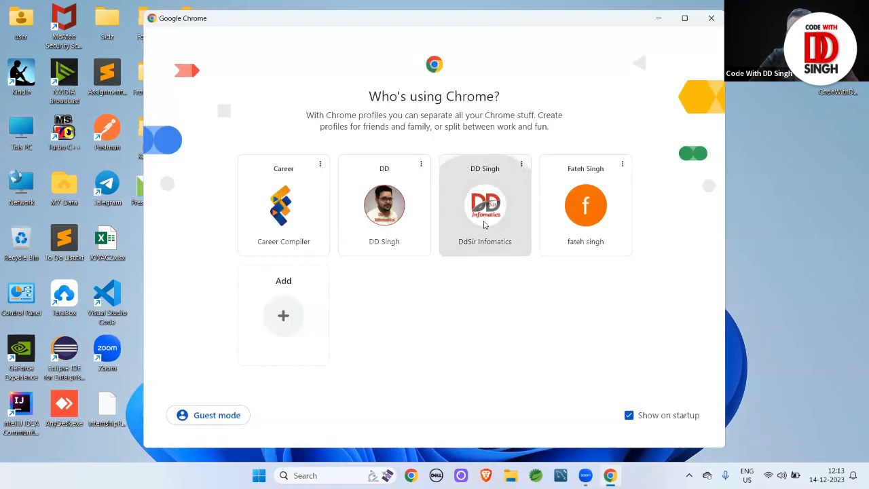
pyautogui.click(483, 225)
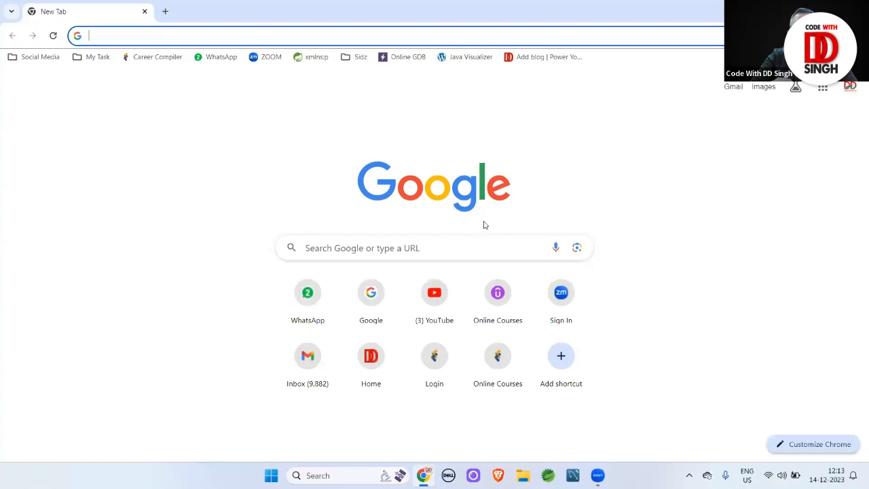
# Search google.co.in for 'download apache tomcat' and open the Tomcat 9 Software Downloads result
pyautogui.write('google.co.in')
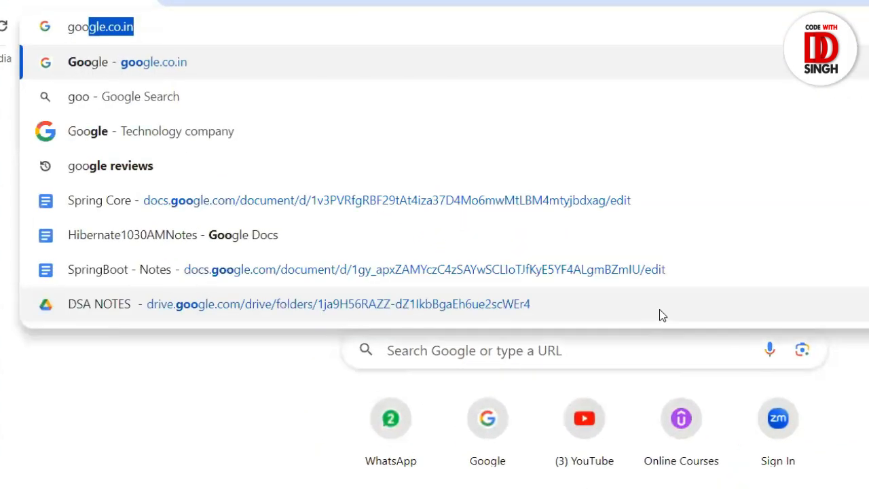
pyautogui.press('Return')
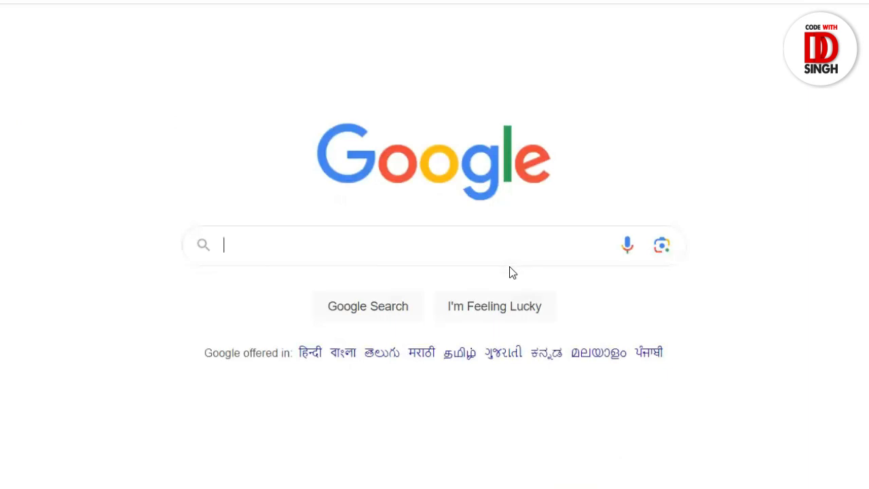
pyautogui.write('download')
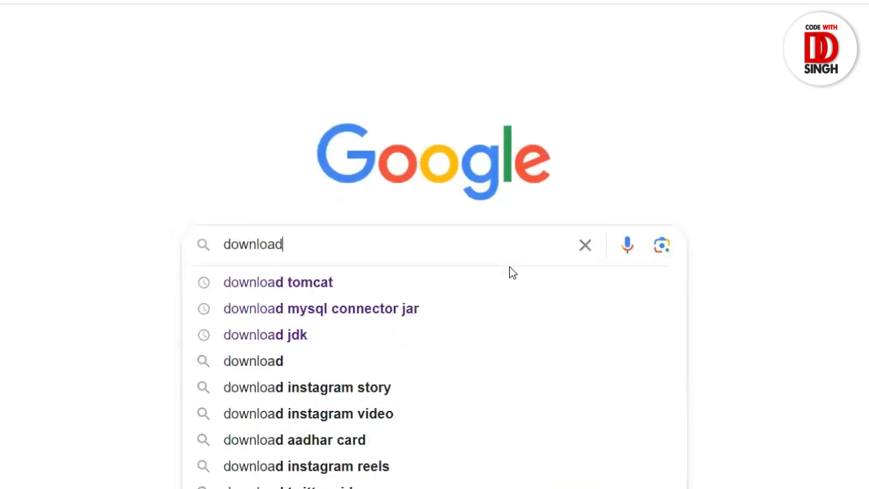
pyautogui.write(' apa')
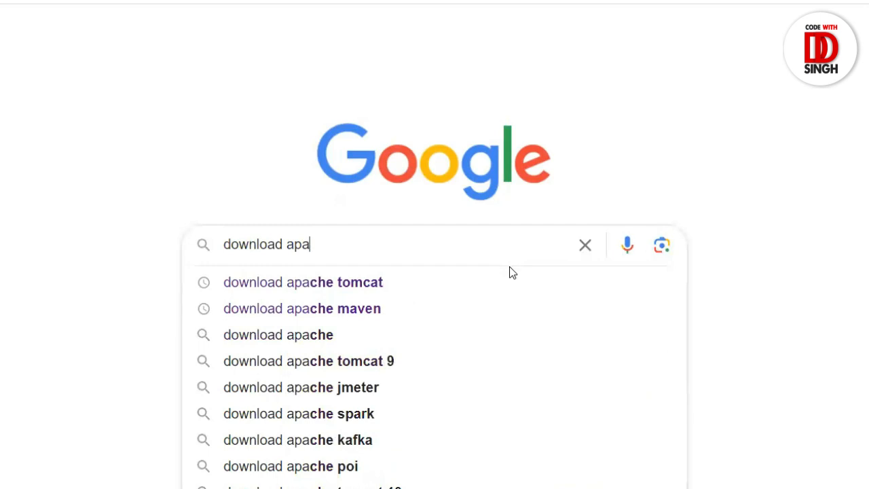
pyautogui.write('che ')
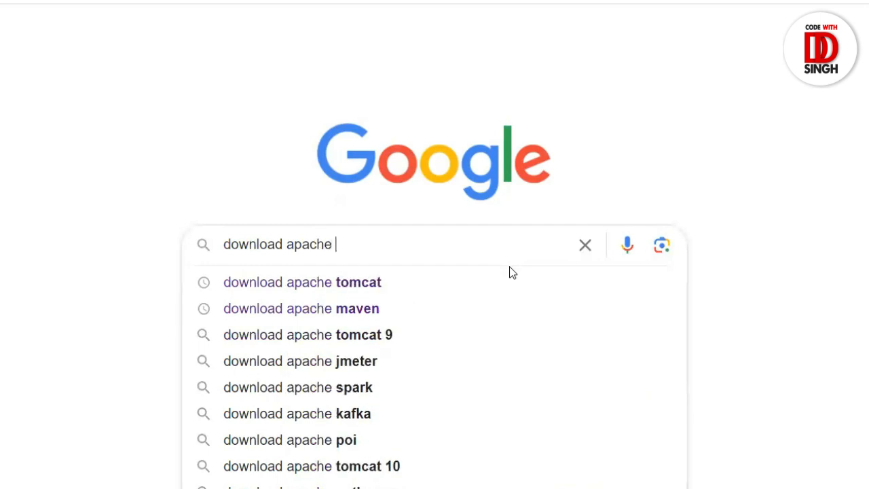
pyautogui.write('tomcat')
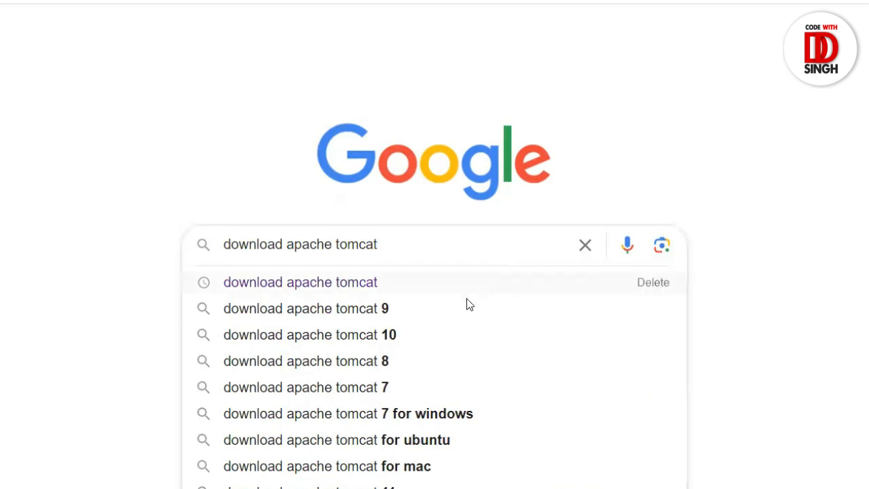
pyautogui.click(343, 290)
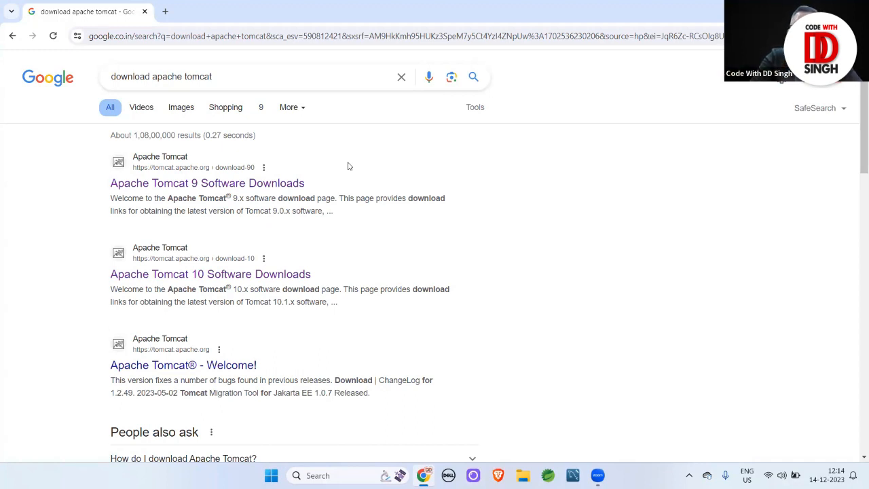
pyautogui.click(176, 158)
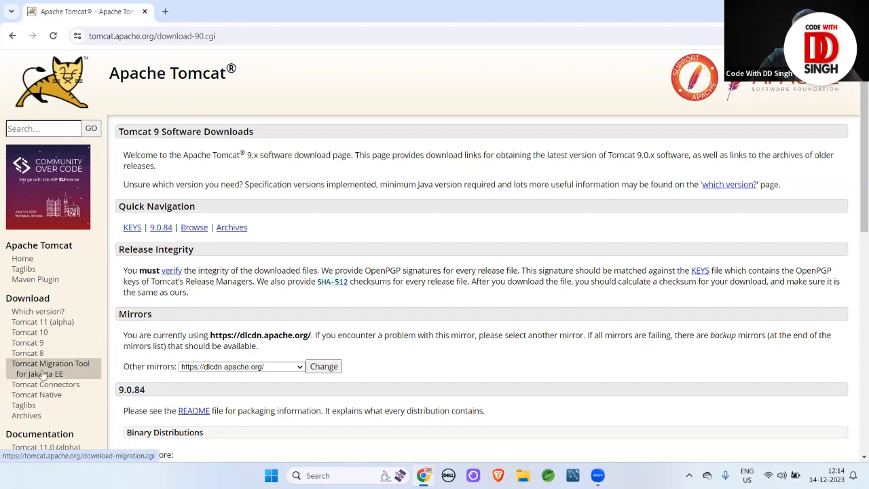
# Switch to the Tomcat 10 Software Downloads page from the left sidebar's Download links
pyautogui.click(36, 334)
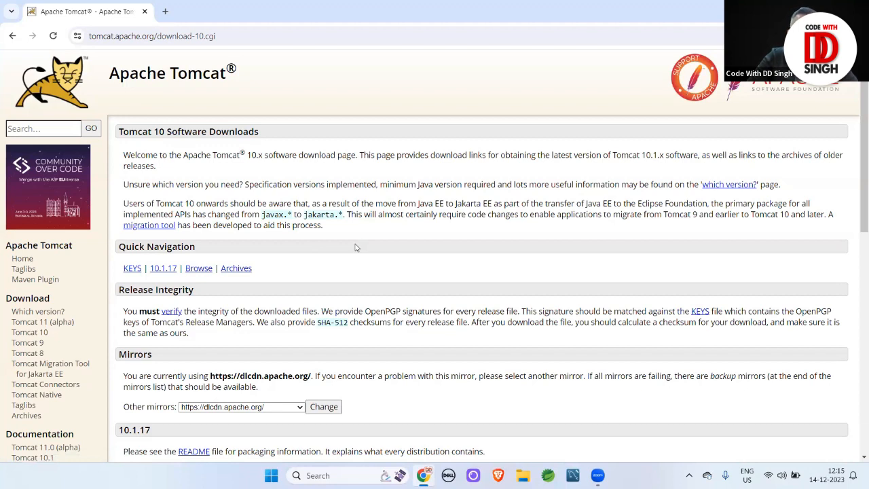
pyautogui.moveTo(262, 214); pyautogui.dragTo(296, 214)
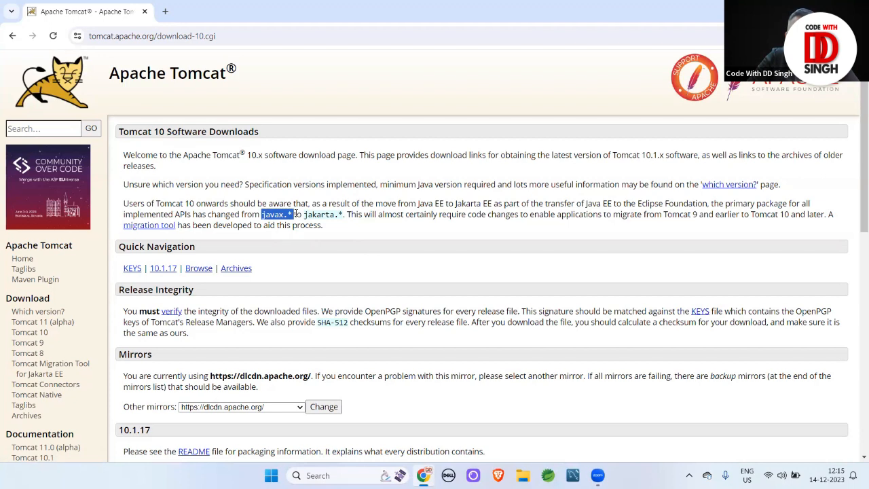
pyautogui.click(316, 270)
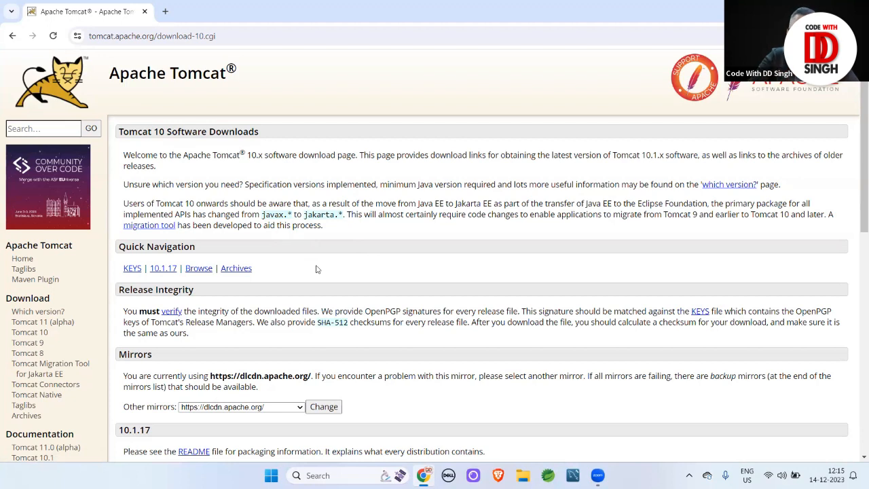
pyautogui.moveTo(303, 214); pyautogui.dragTo(335, 214)
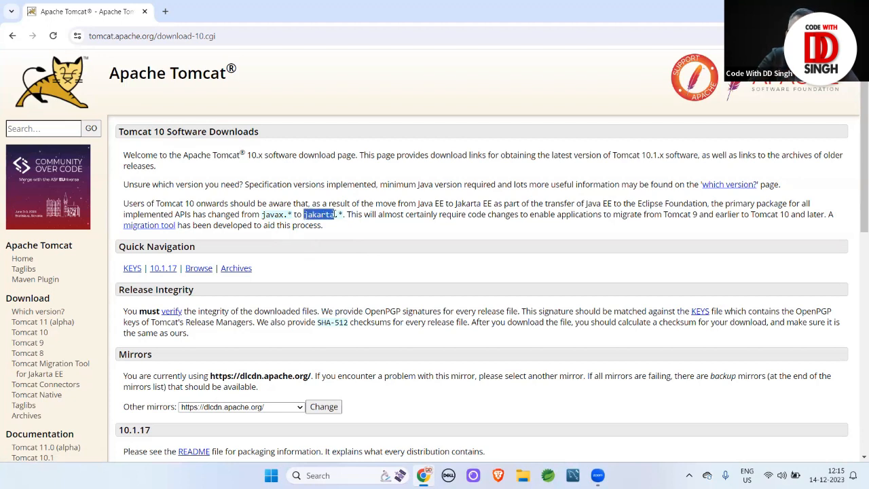
pyautogui.click(341, 237)
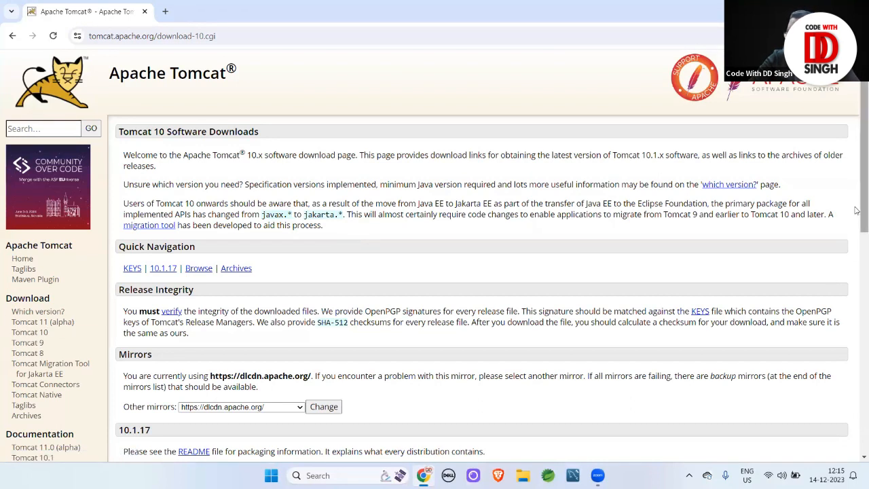
# Download the Tomcat 10.1.17 32-bit/64-bit Windows Service Installer and show it in Downloads
pyautogui.scroll(-2, 857, 270)
pyautogui.scroll(-2, 857, 269)
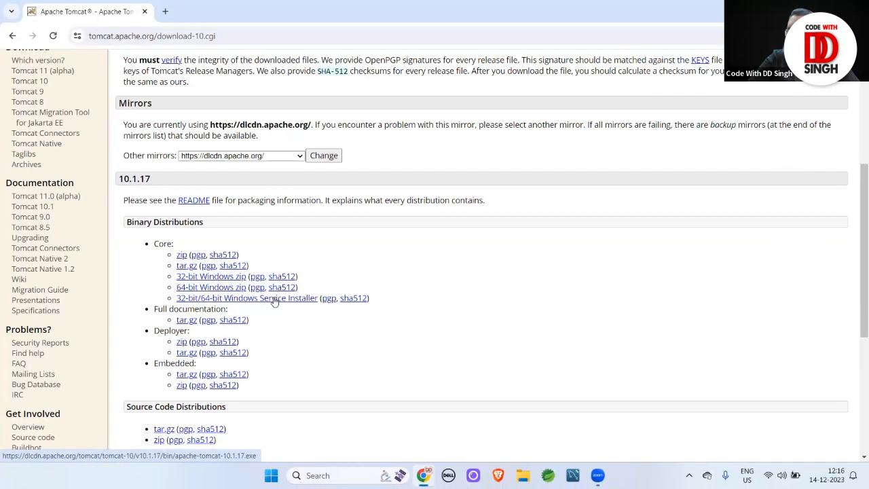
pyautogui.click(274, 302)
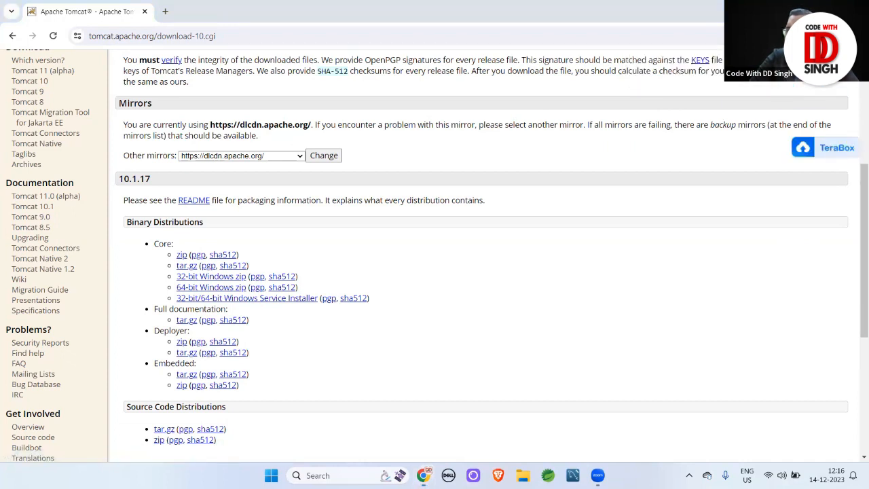
pyautogui.click(796, 36)
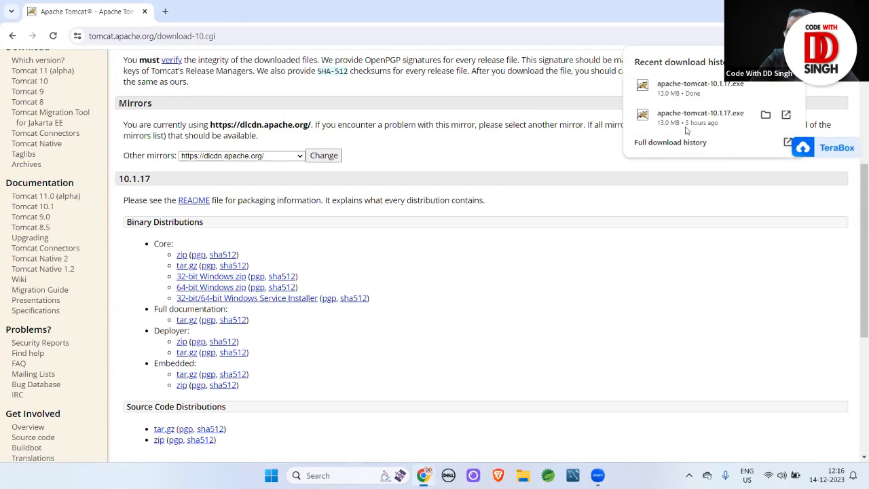
pyautogui.click(765, 85)
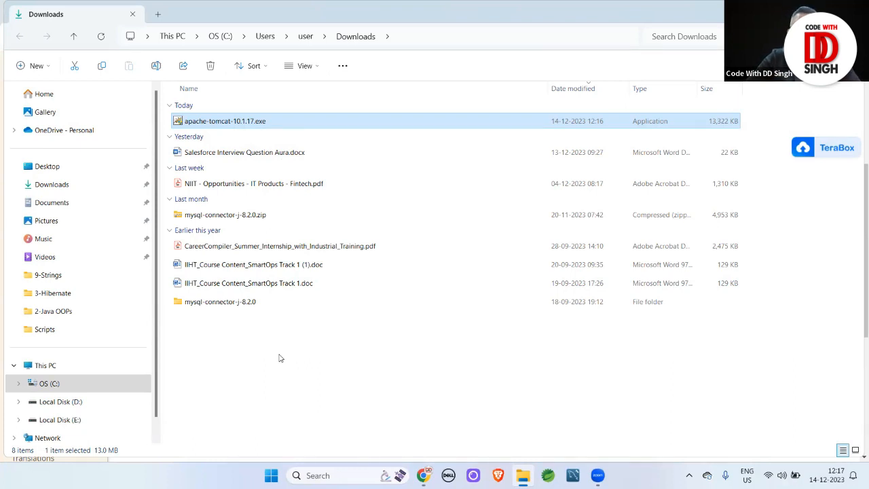
# Run apache-tomcat-10.1.17.exe, pass the welcome page, and accept the Apache License
pyautogui.doubleClick(228, 121)
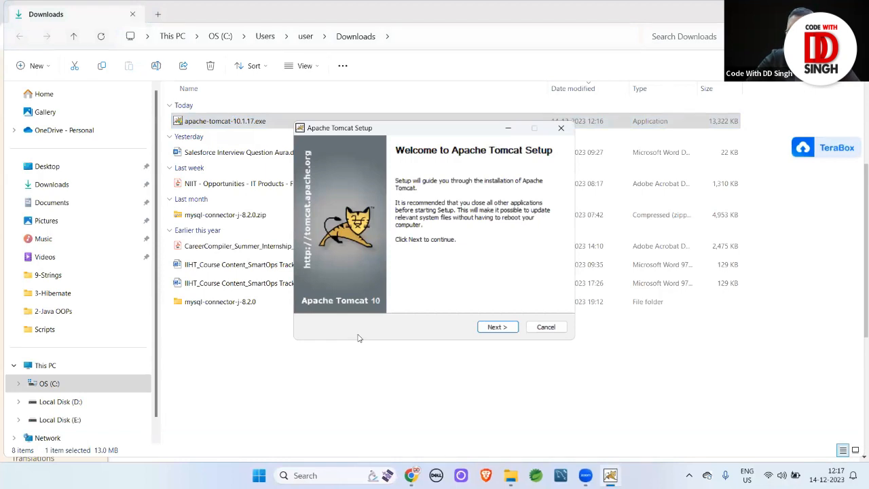
pyautogui.click(493, 329)
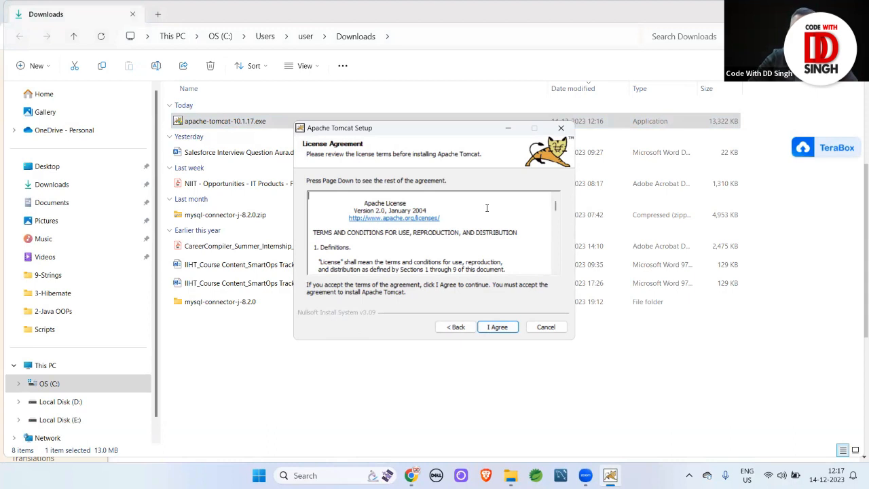
pyautogui.moveTo(555, 205); pyautogui.dragTo(539, 282)
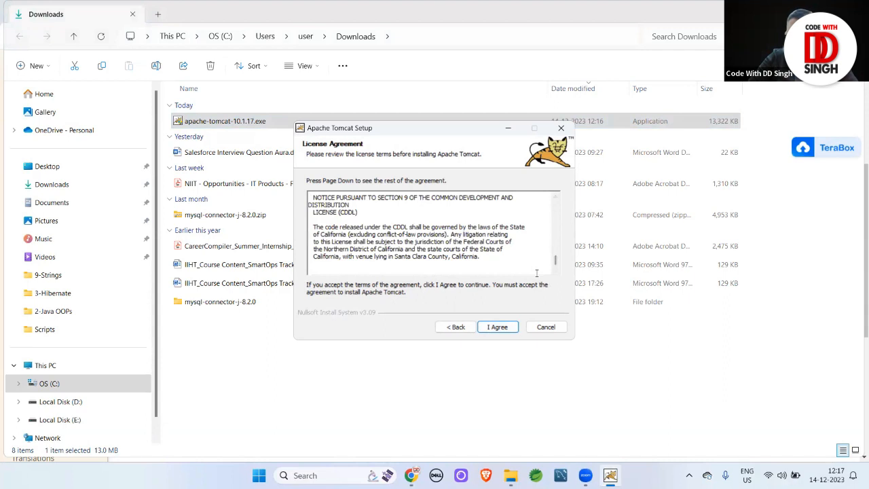
pyautogui.click(496, 327)
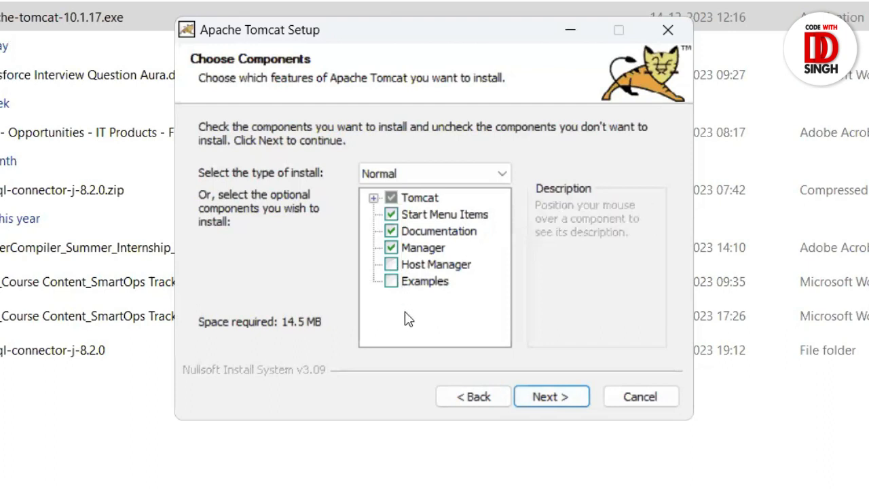
# Choose the Full install type with every component and continue to Configuration
pyautogui.click(501, 177)
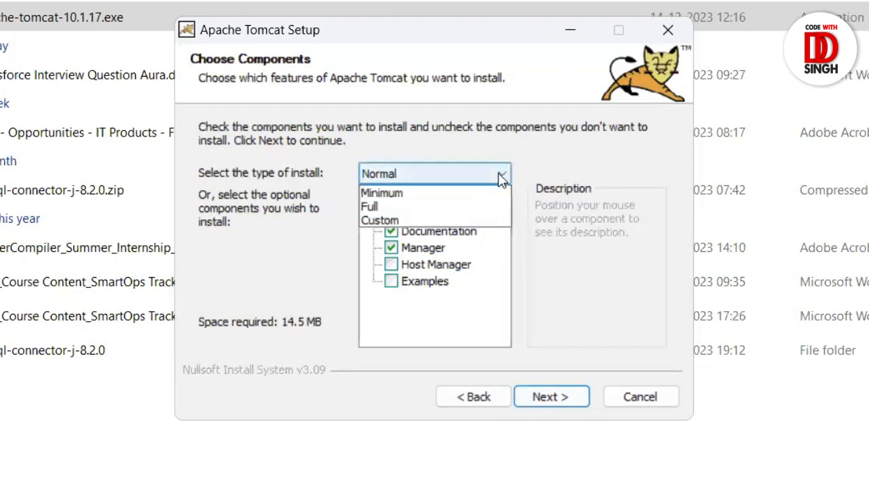
pyautogui.click(376, 221)
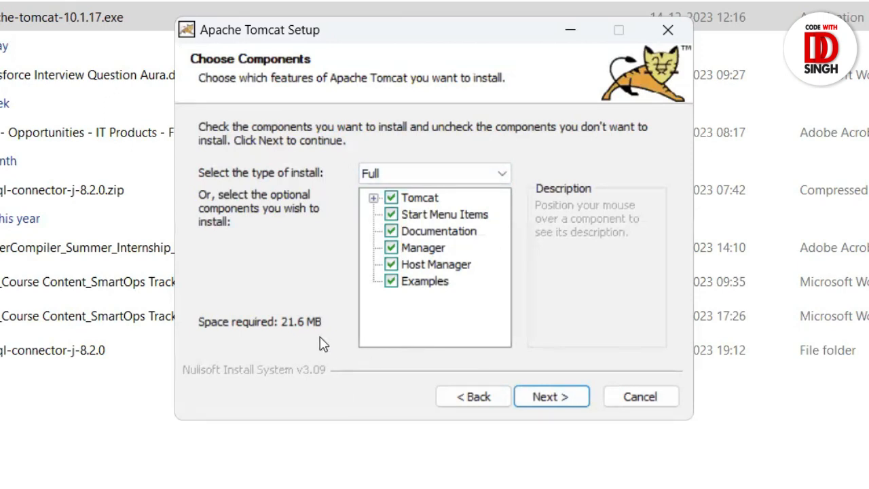
pyautogui.click(555, 397)
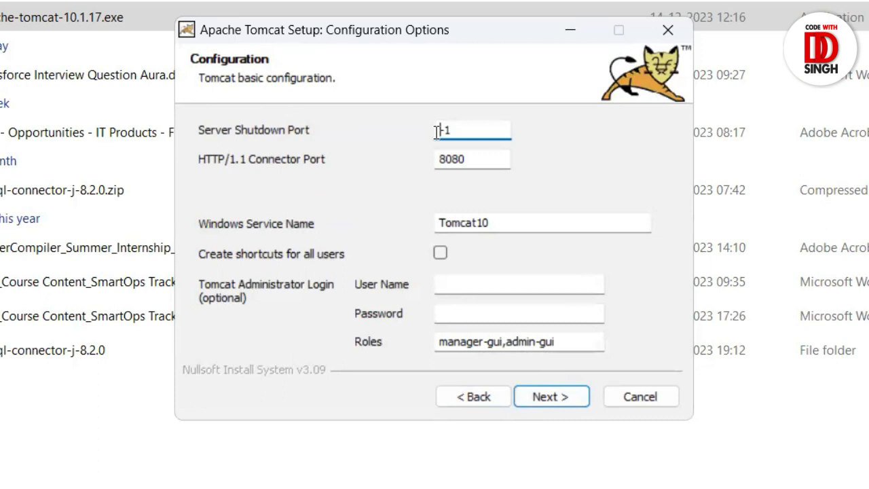
# Change the server shutdown port to 8976 and the HTTP/1.1 connector port from 8080 to 1010
pyautogui.click(466, 130)
pyautogui.press('BackSpace')
pyautogui.press('BackSpace')
pyautogui.write('8976')
pyautogui.click(479, 159)
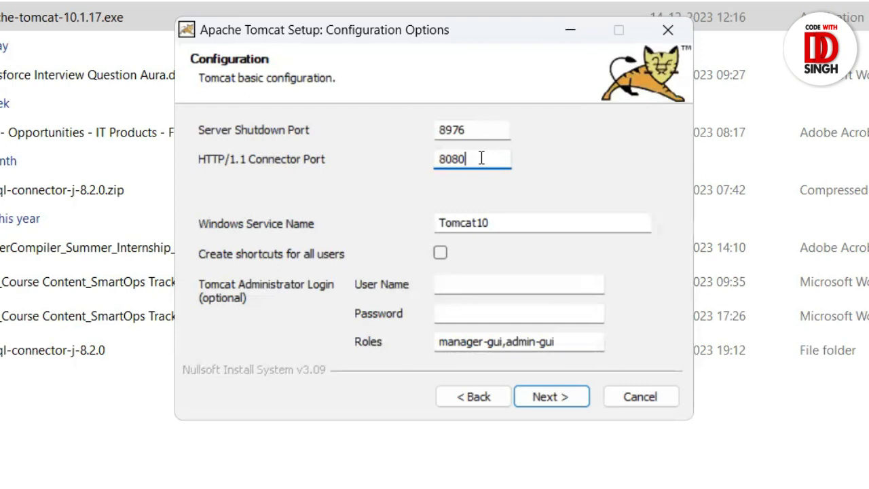
pyautogui.press('BackSpace')
pyautogui.press('BackSpace')
pyautogui.press('BackSpace')
pyautogui.press('BackSpace')
pyautogui.write('1010')
# Enter administrator user name 'admin' and a password, then continue to the Java Virtual Machine page
pyautogui.click(472, 287)
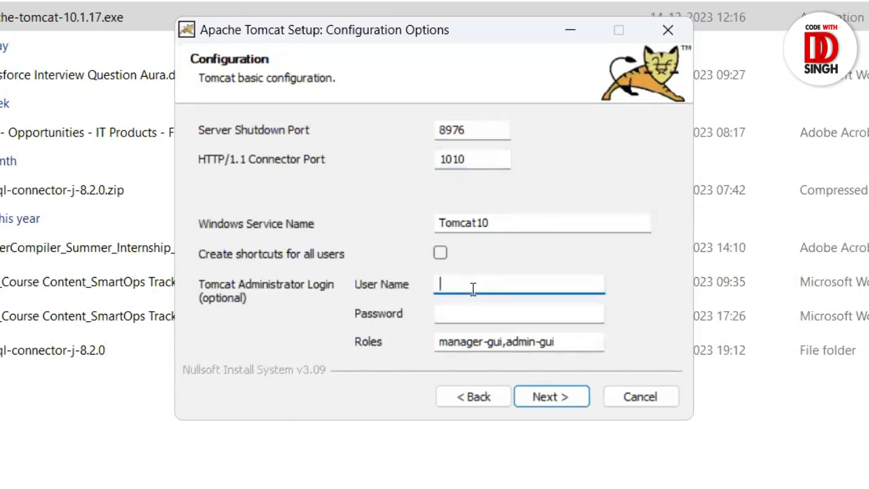
pyautogui.write('admin')
pyautogui.click(460, 313)
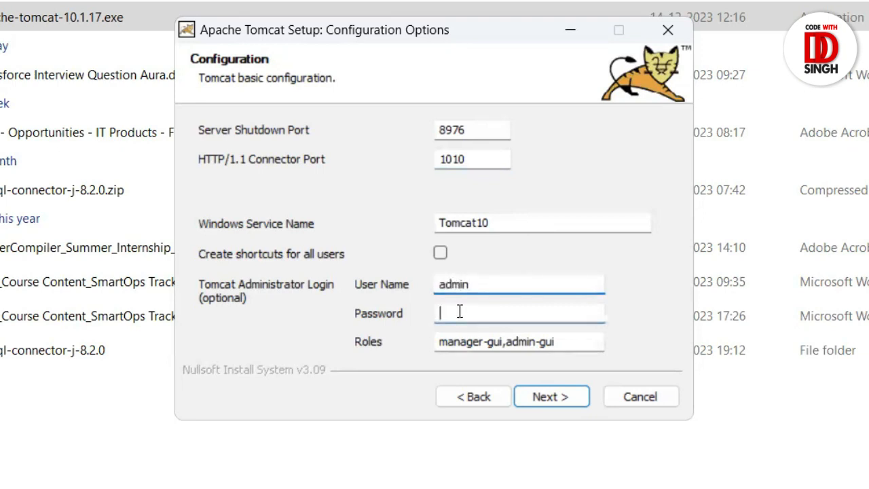
pyautogui.write('admin')
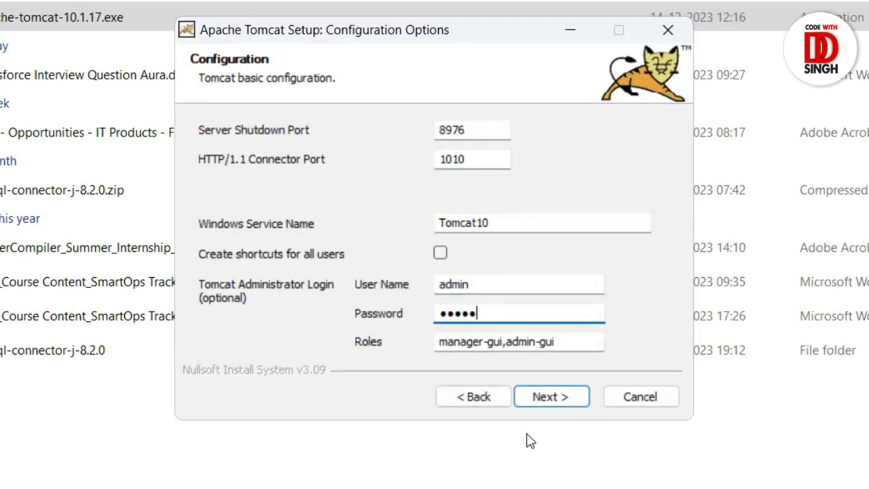
pyautogui.click(554, 396)
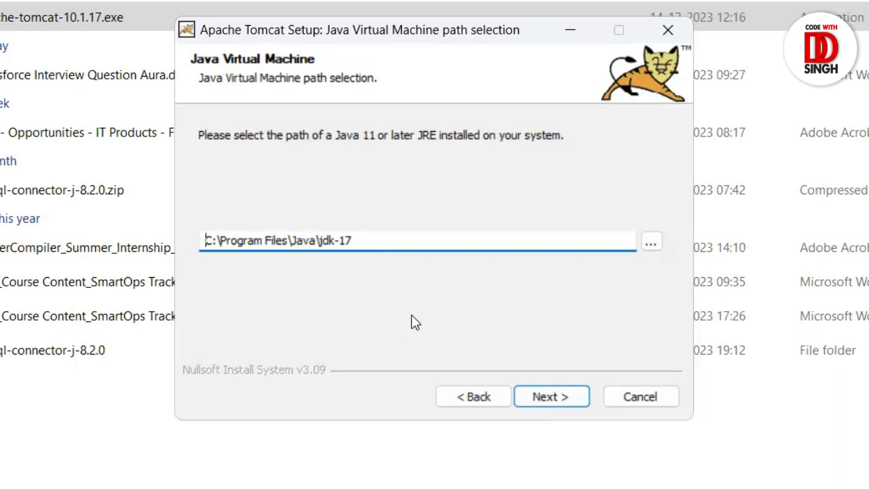
# Keep the JRE path C:\Program Files\Java\jdk-17 and continue to the install location page
pyautogui.click(548, 397)
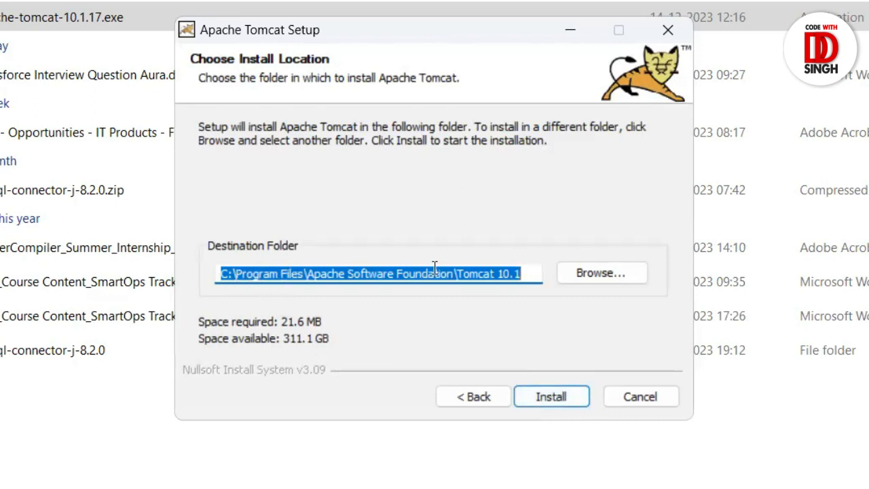
# Shorten the destination folder to C:\Tomcat 10.1 by removing Program Files\Apache Software Foundation
pyautogui.click(455, 273)
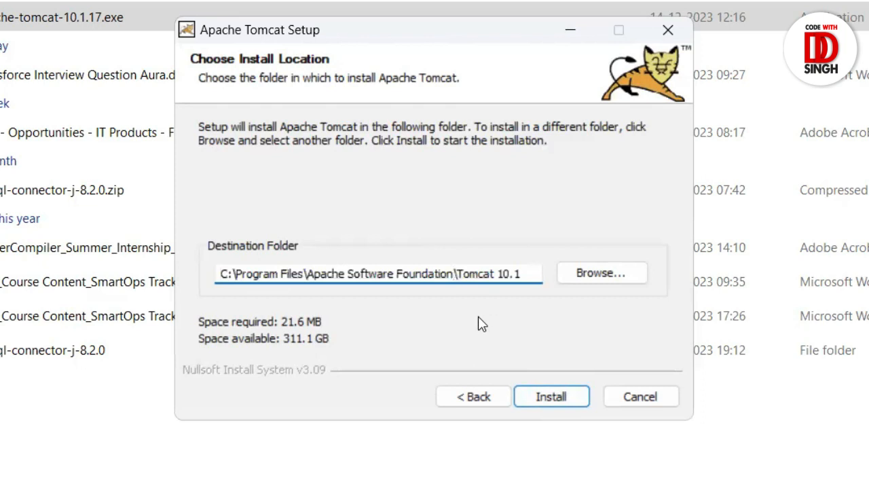
pyautogui.press('BackSpace')
pyautogui.press('BackSpace')
pyautogui.press('BackSpace')
pyautogui.press('BackSpace')
pyautogui.press('BackSpace')
pyautogui.press('BackSpace')
pyautogui.press('BackSpace')
pyautogui.press('BackSpace')
pyautogui.press('BackSpace')
pyautogui.press('BackSpace')
pyautogui.press('BackSpace')
pyautogui.press('BackSpace')
pyautogui.press('BackSpace')
pyautogui.press('BackSpace')
pyautogui.press('BackSpace')
pyautogui.press('BackSpace')
pyautogui.press('BackSpace')
pyautogui.press('BackSpace')
pyautogui.press('BackSpace')
pyautogui.press('BackSpace')
pyautogui.press('BackSpace')
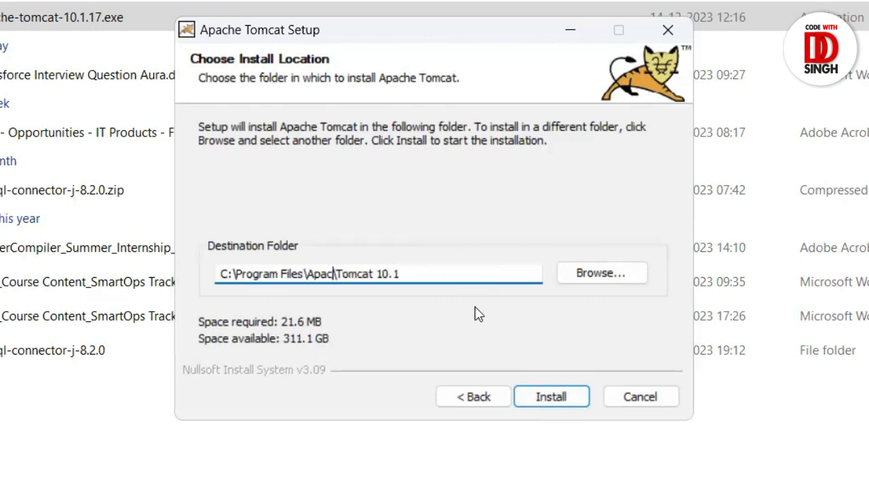
pyautogui.press('BackSpace')
pyautogui.press('BackSpace')
pyautogui.press('BackSpace')
pyautogui.press('BackSpace')
pyautogui.press('BackSpace')
pyautogui.press('BackSpace')
pyautogui.press('BackSpace')
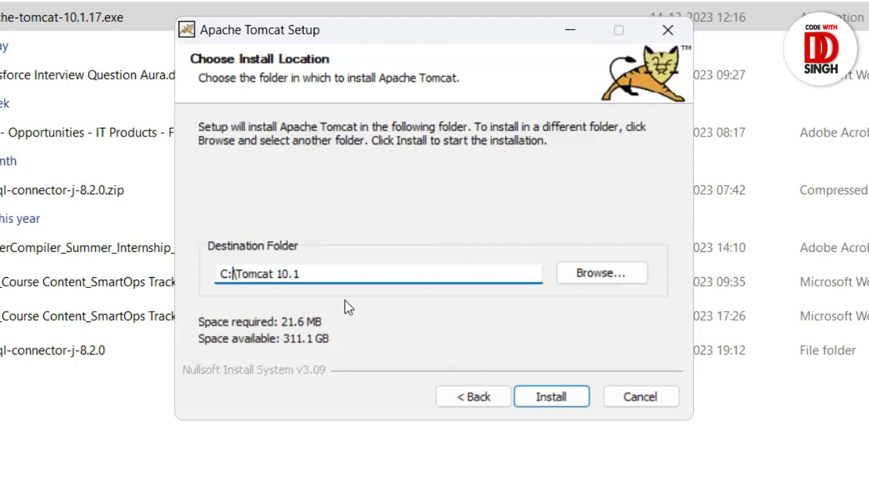
pyautogui.click(326, 275)
# Install Tomcat, untick Run Apache Tomcat and Show Readme, and finish the wizard
pyautogui.click(553, 399)
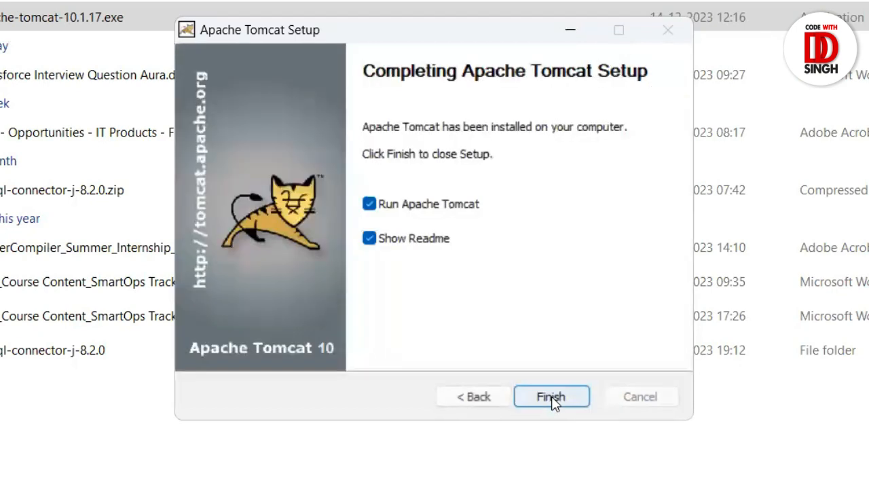
pyautogui.click(369, 207)
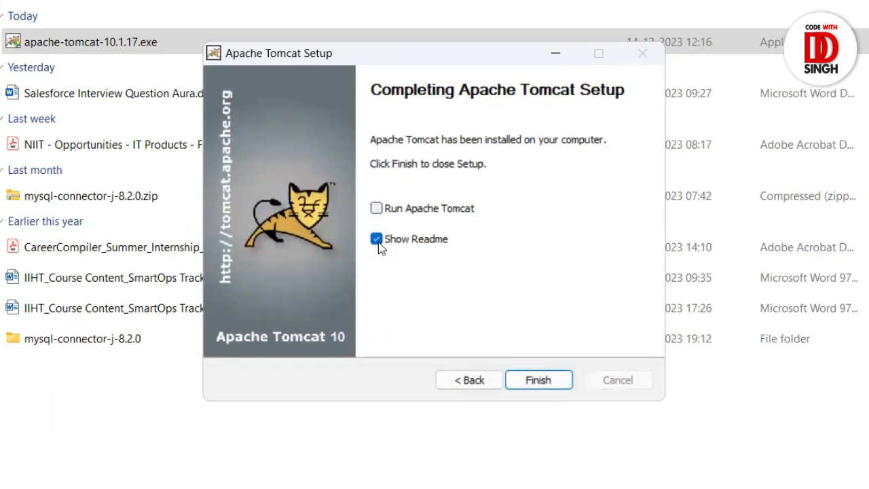
pyautogui.click(368, 238)
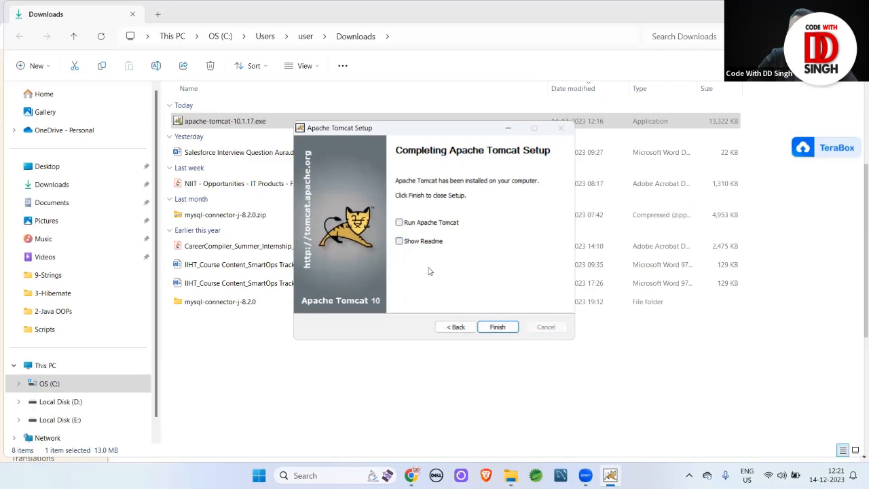
pyautogui.click(498, 327)
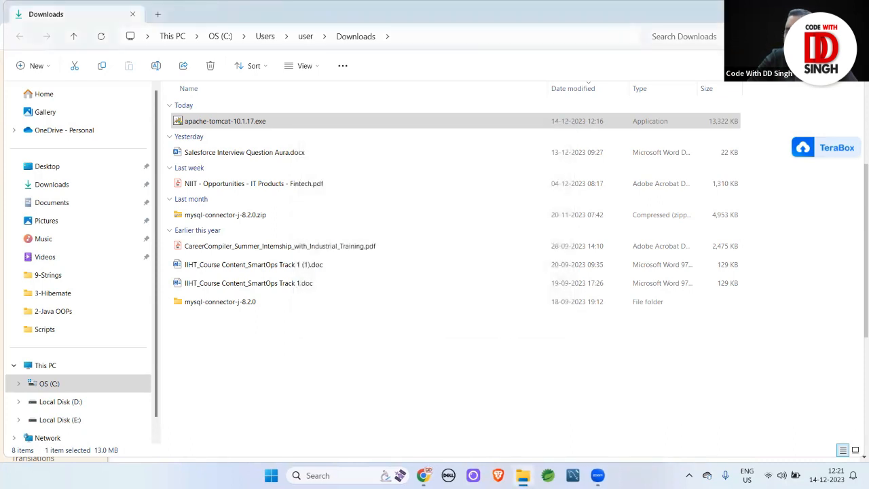
# Close Explorer and Chrome, then browse to C:\Tomcat 10.1\bin, granting folder access
pyautogui.click(847, 13)
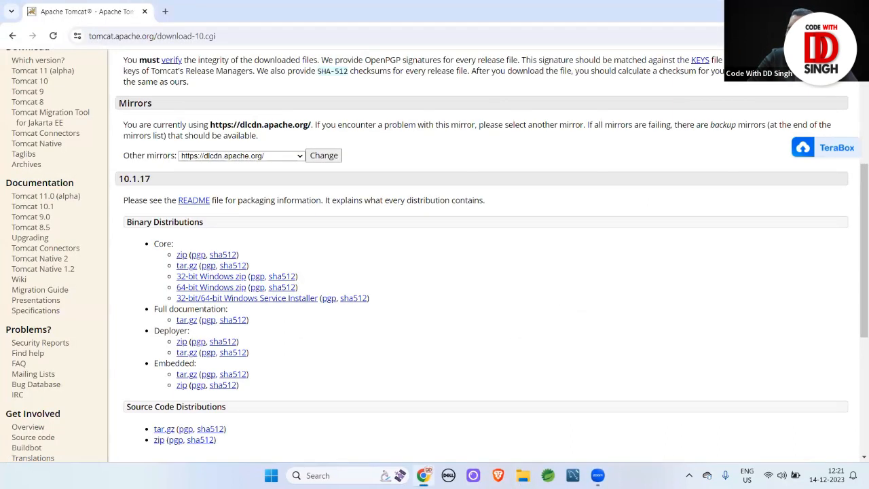
pyautogui.click(854, 12)
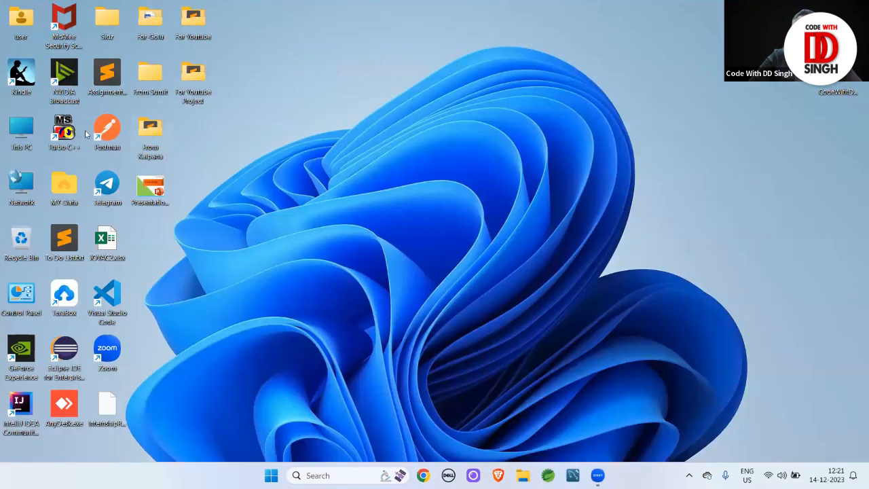
pyautogui.doubleClick(24, 129)
pyautogui.doubleClick(345, 111)
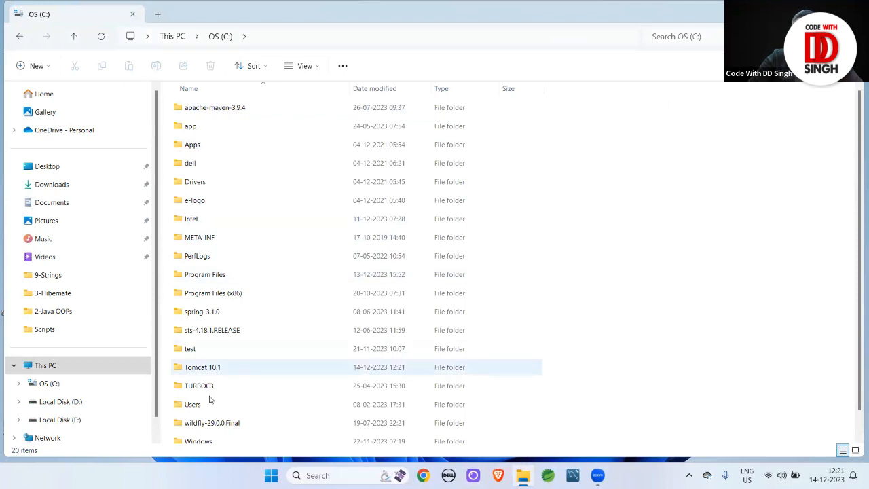
pyautogui.click(207, 369)
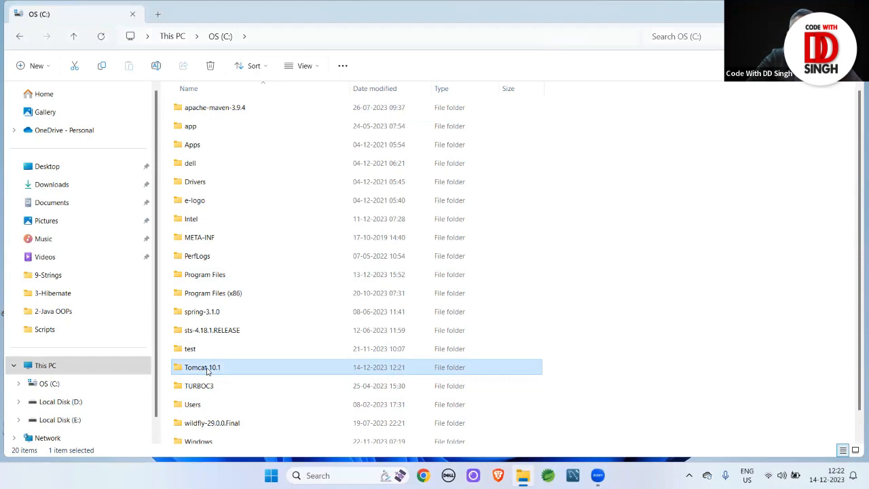
pyautogui.doubleClick(207, 369)
pyautogui.click(451, 254)
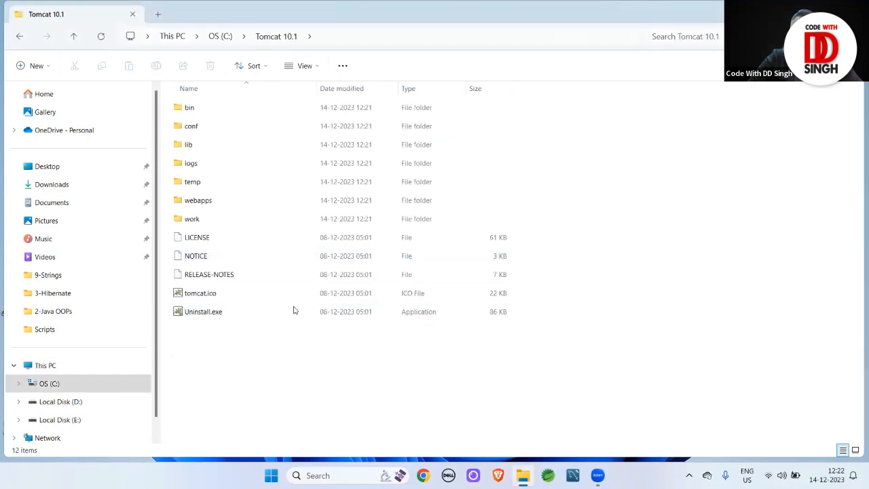
pyautogui.click(190, 110)
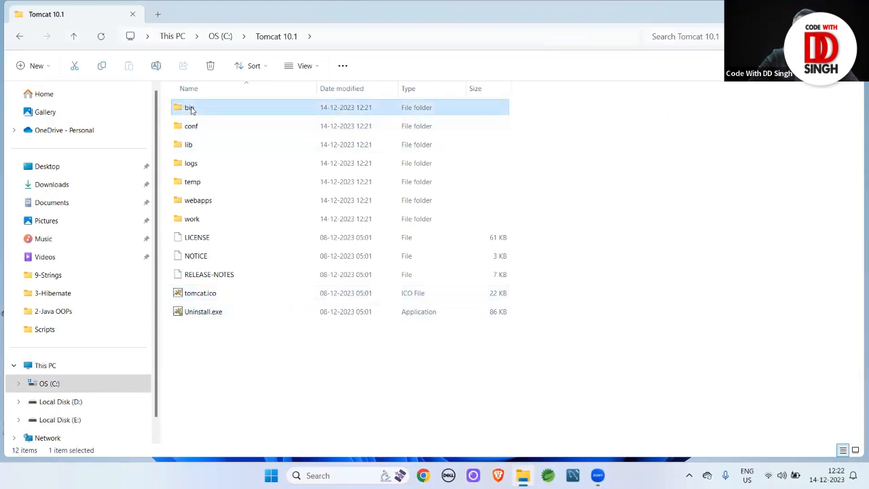
pyautogui.doubleClick(190, 110)
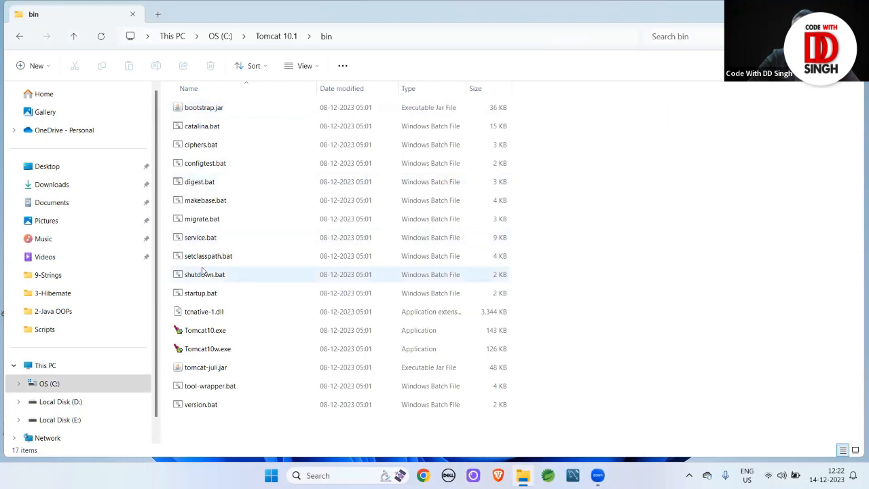
# Select Tomcat10.exe and check the folder view options without changing anything
pyautogui.click(211, 331)
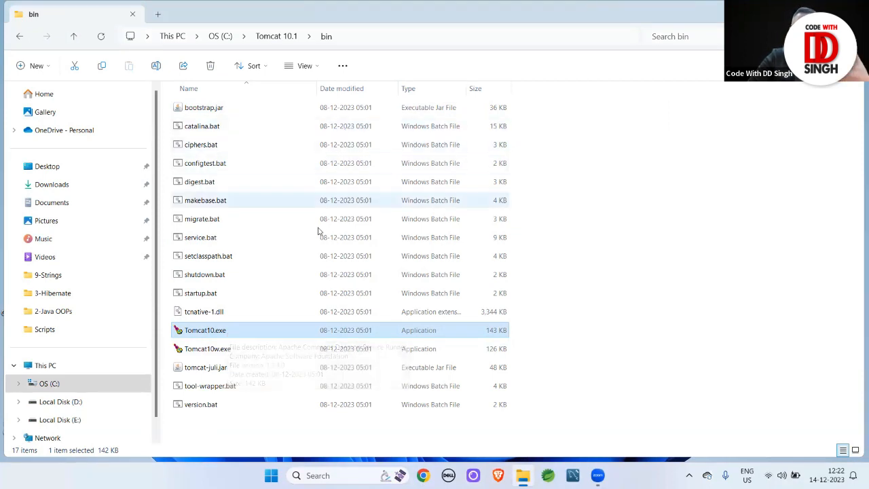
pyautogui.click(318, 65)
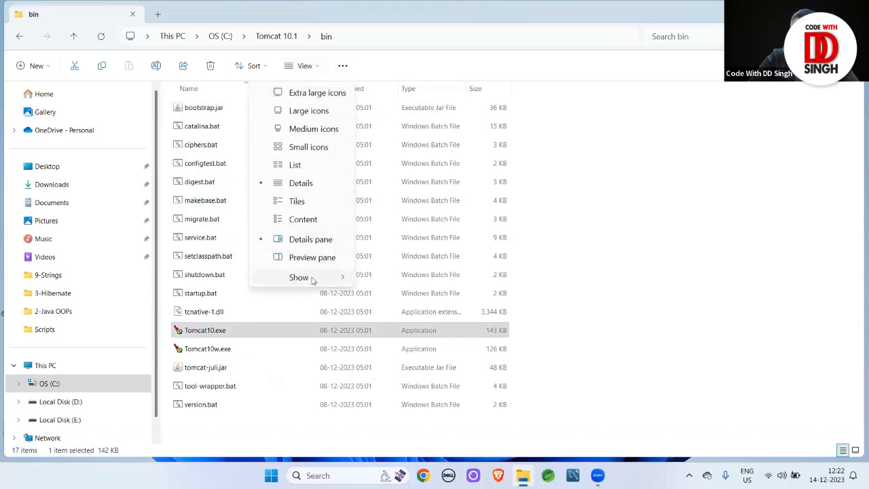
pyautogui.moveTo(314, 278)
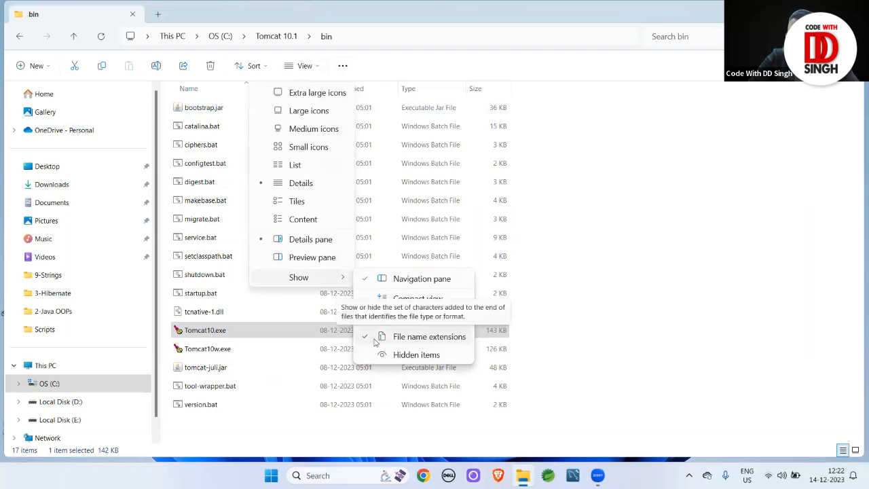
pyautogui.click(591, 342)
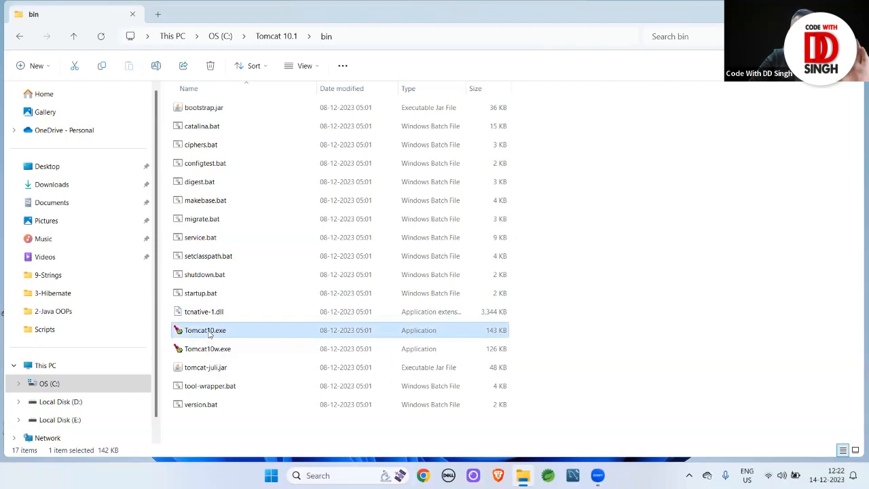
# Launch Tomcat10.exe and highlight the startup log line showing port 1010
pyautogui.doubleClick(380, 336)
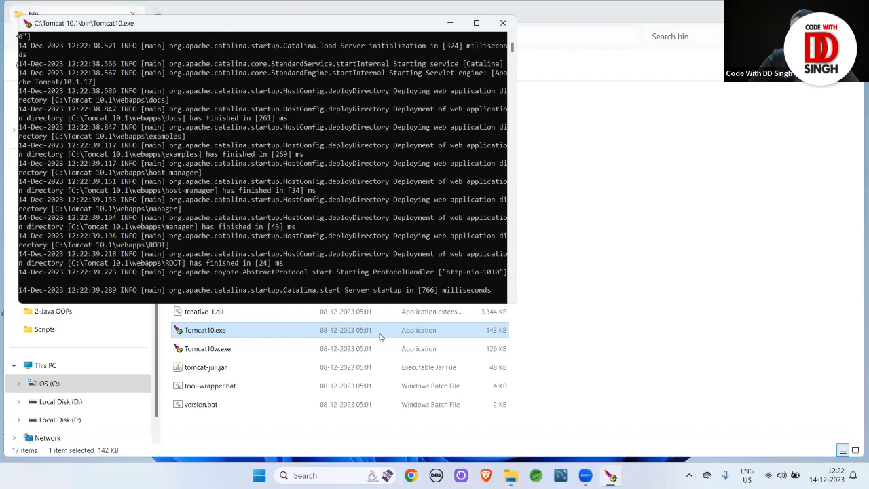
pyautogui.moveTo(256, 272); pyautogui.dragTo(396, 275)
pyautogui.moveTo(483, 272); pyautogui.dragTo(505, 272)
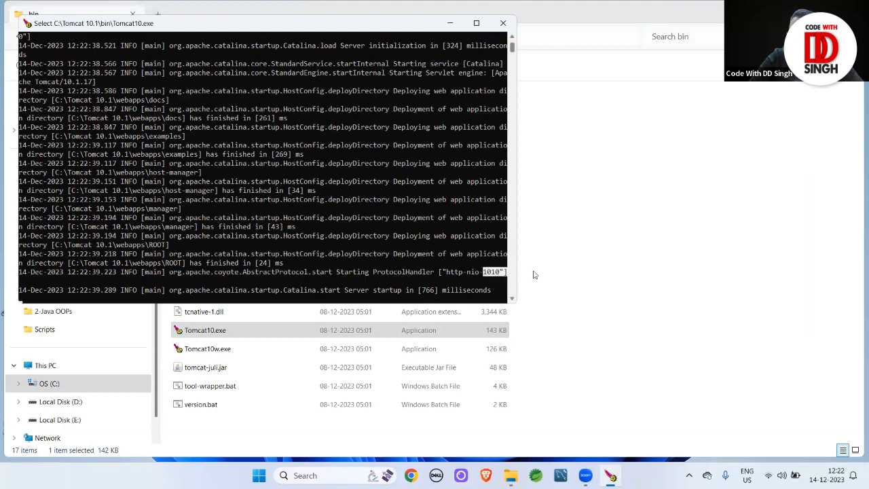
pyautogui.click(607, 203)
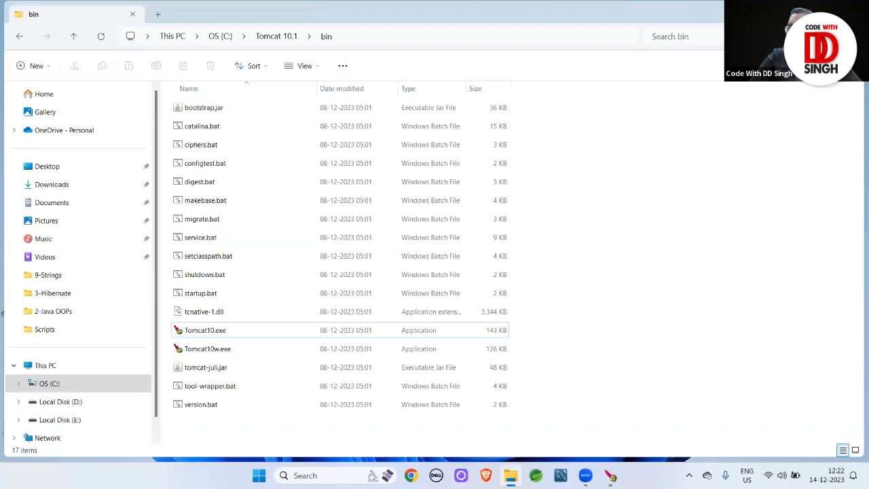
pyautogui.click(799, 12)
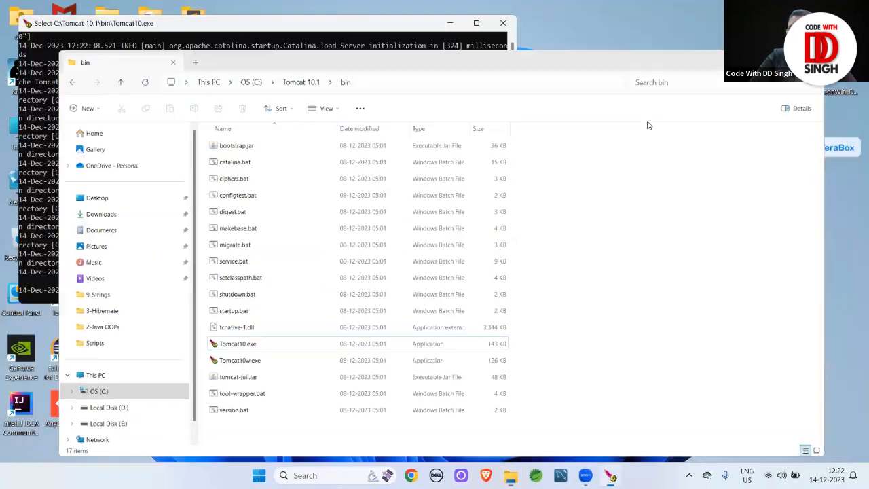
pyautogui.click(448, 25)
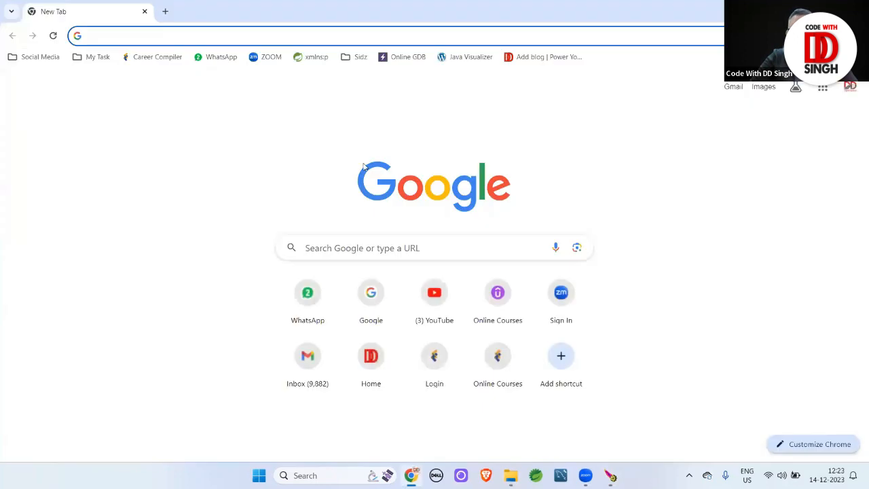
pyautogui.write('ht')
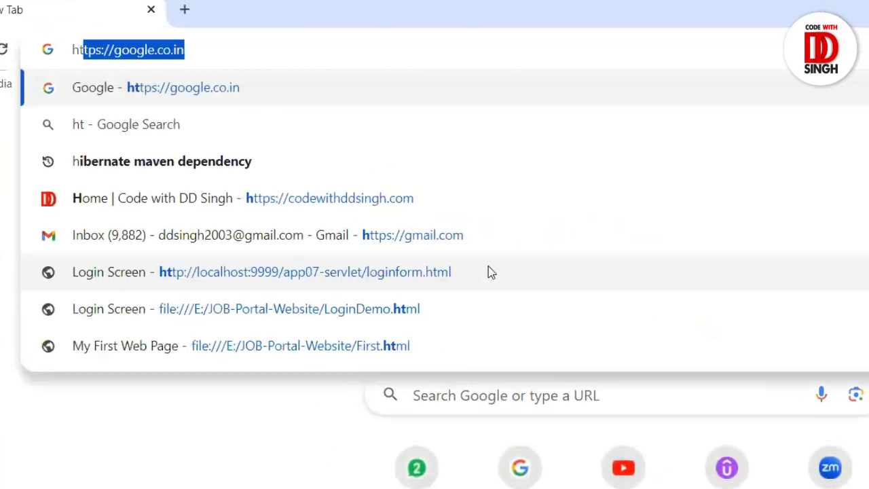
pyautogui.write('tp://')
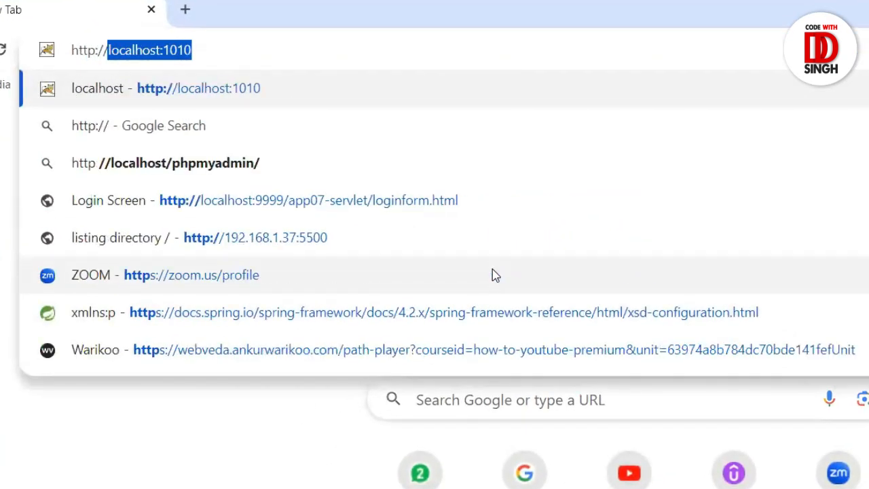
pyautogui.press('Right')
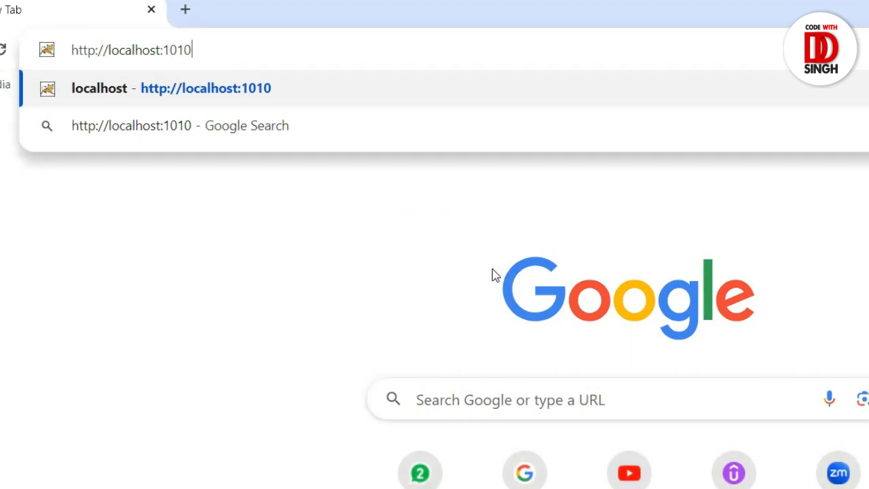
pyautogui.press('Return')
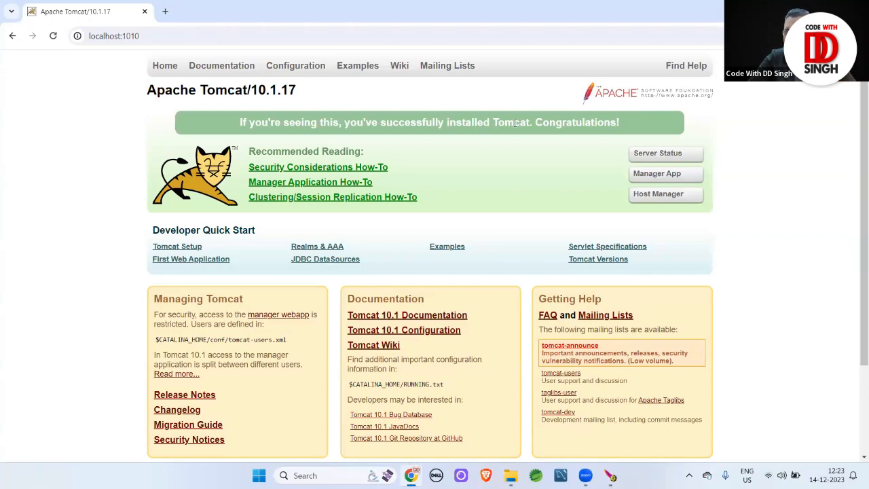
pyautogui.hotkey('alt', 'Tab')
pyautogui.hotkey('alt', 'Tab')
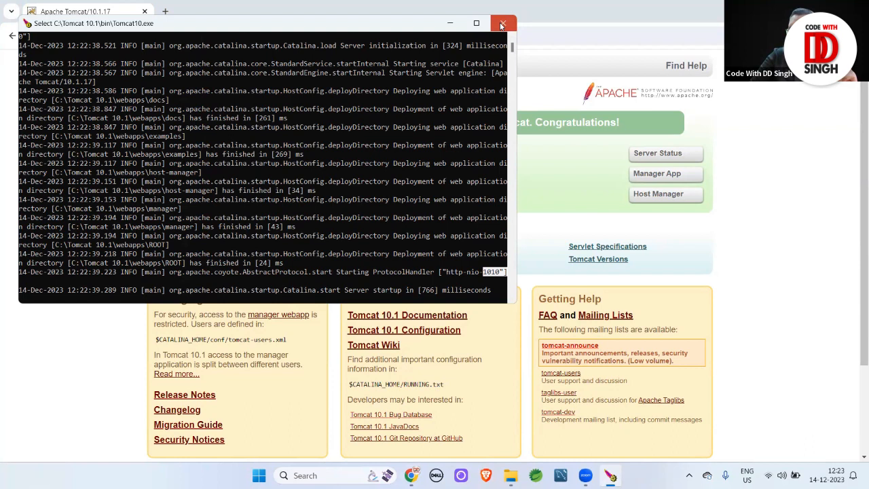
# Close the Tomcat console and reload localhost:1010 to confirm it can no longer be reached
pyautogui.click(502, 25)
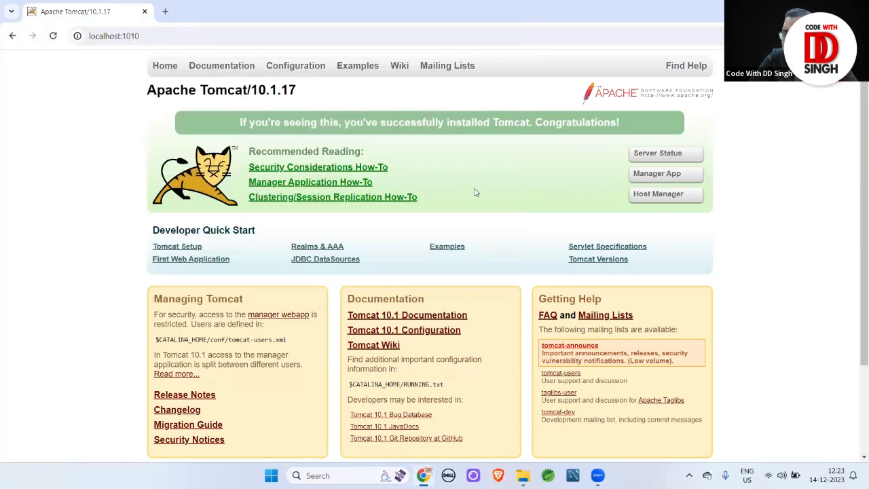
pyautogui.click(54, 36)
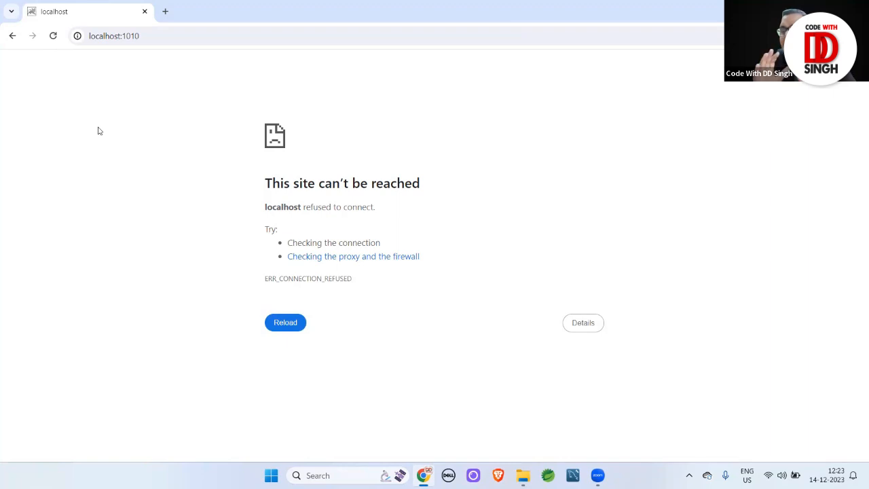
pyautogui.press('F5')
pyautogui.hotkey('alt', 'Tab')
pyautogui.hotkey('alt', 'Tab')
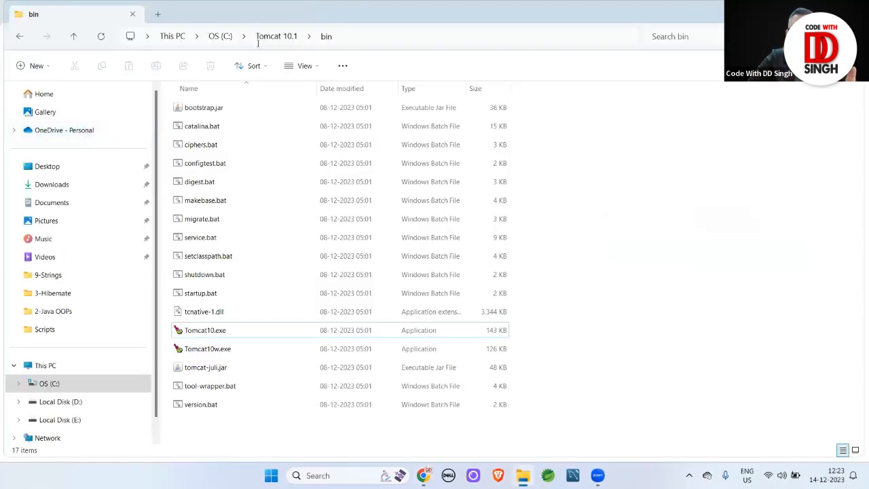
# Run startup.bat from C:\Tomcat 10.1\bin and reload localhost:1010 to see the welcome page
pyautogui.click(294, 35)
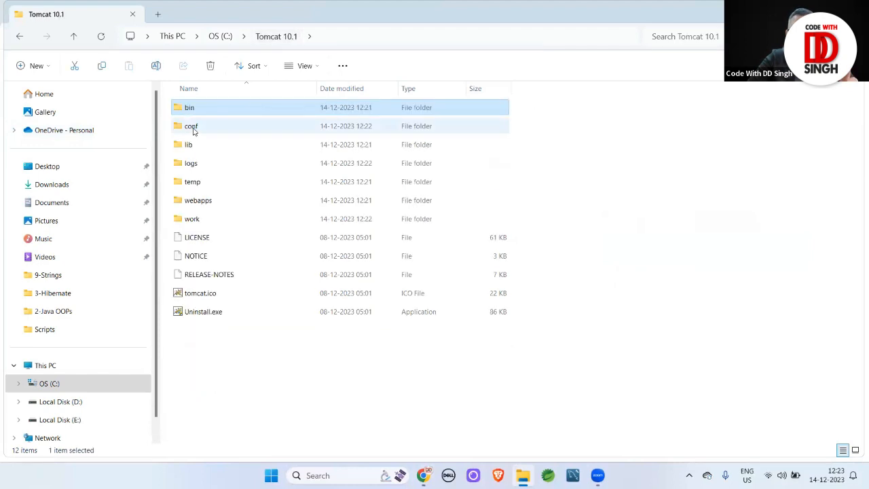
pyautogui.doubleClick(190, 107)
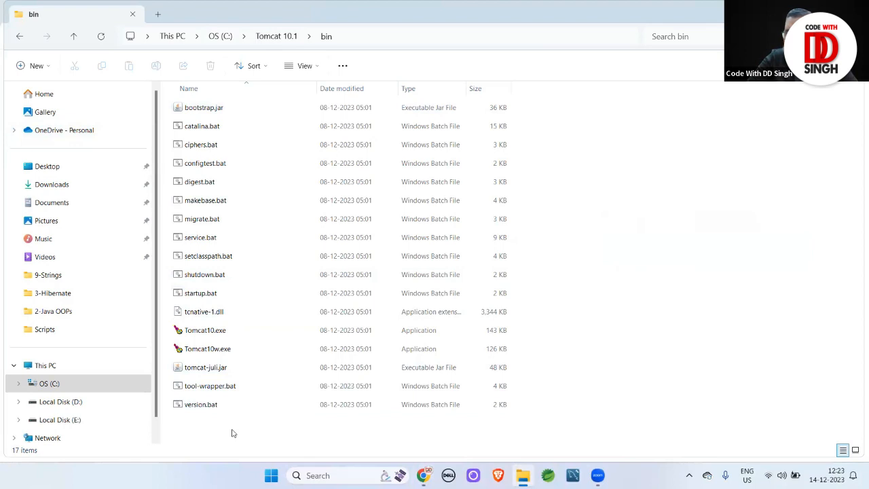
pyautogui.click(202, 296)
pyautogui.click(210, 276)
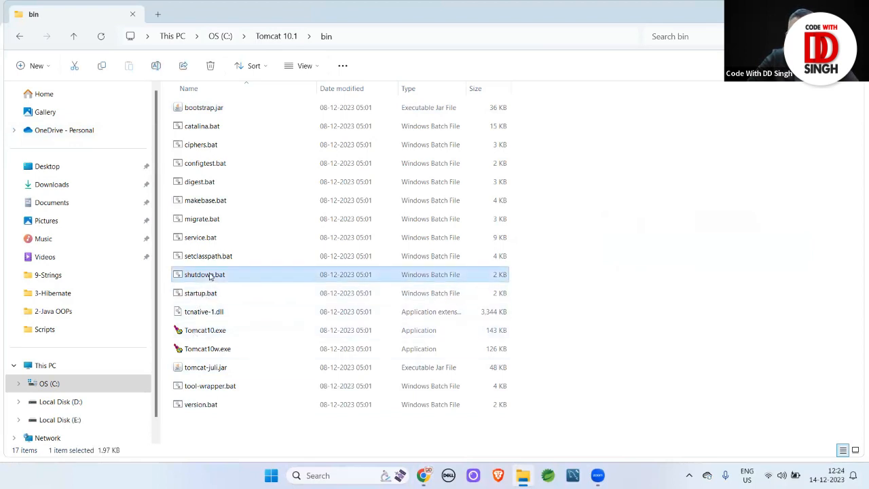
pyautogui.click(199, 297)
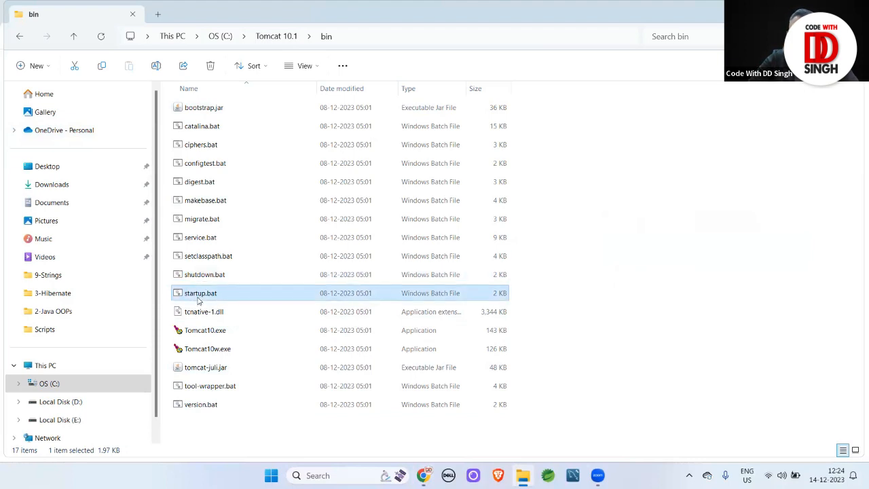
pyautogui.doubleClick(198, 295)
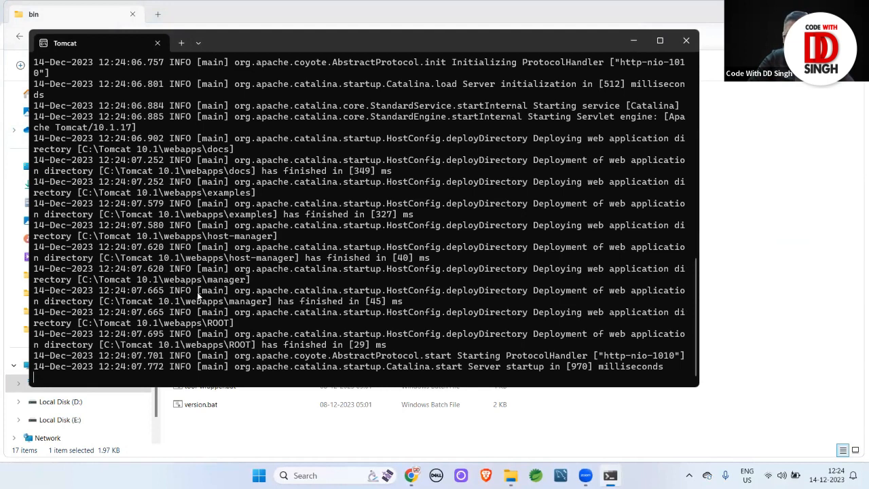
pyautogui.hotkey('alt', 'Tab')
pyautogui.hotkey('alt', 'Tab')
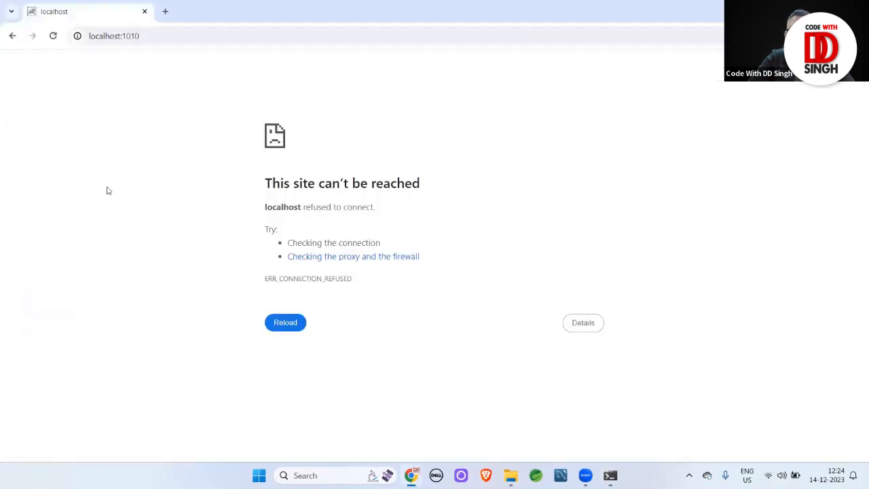
pyautogui.click(53, 35)
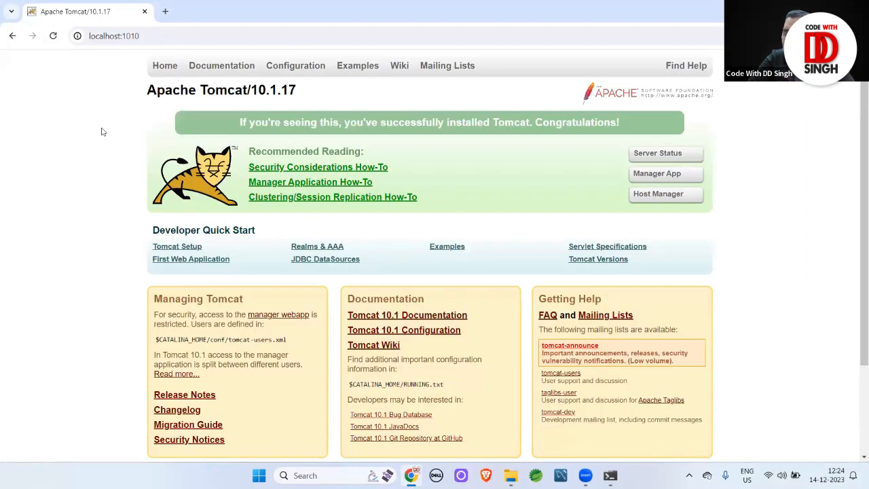
# Run shutdown.bat to stop Tomcat and reload localhost:1010 to check the server stopped
pyautogui.hotkey('alt', 'Tab')
pyautogui.hotkey('alt', 'Tab')
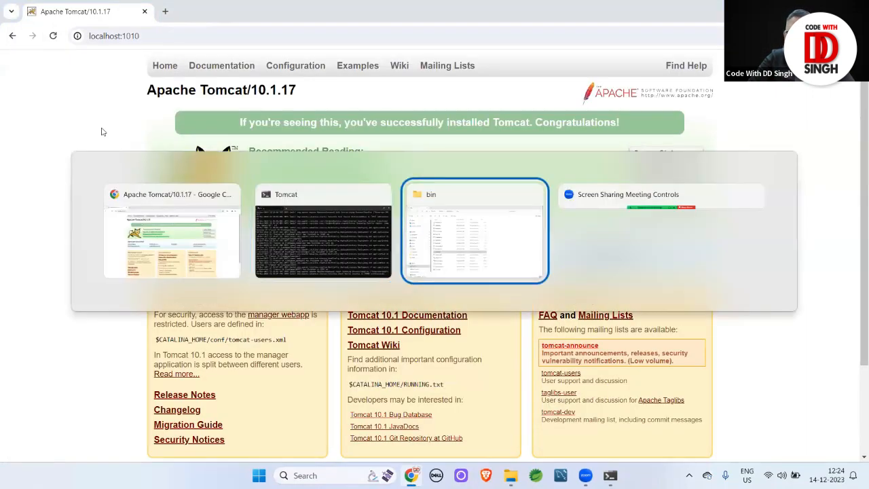
pyautogui.doubleClick(204, 275)
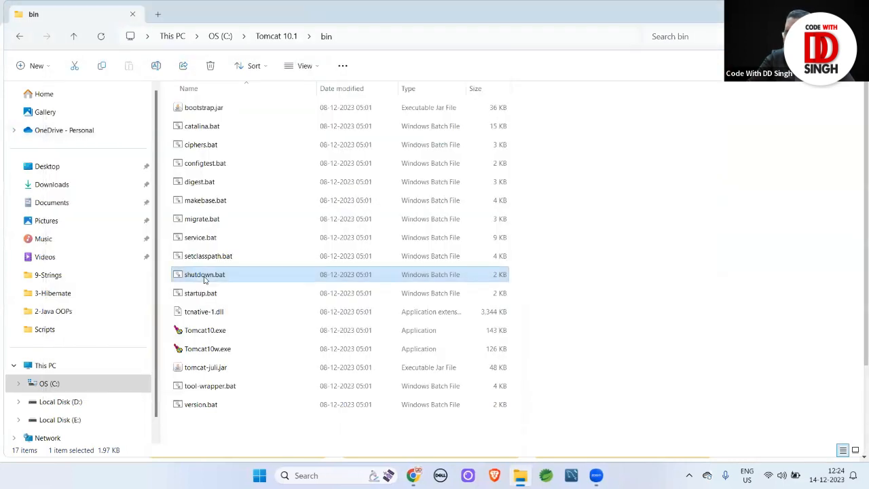
pyautogui.hotkey('alt', 'Tab')
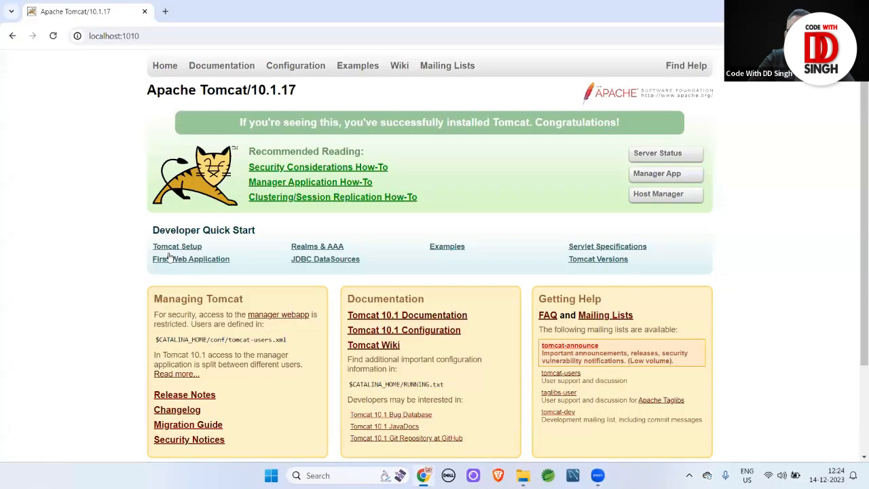
pyautogui.click(53, 36)
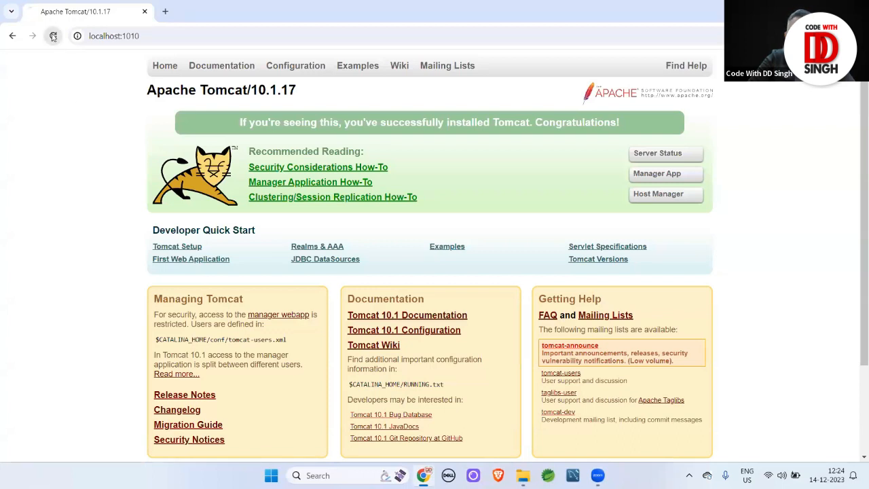